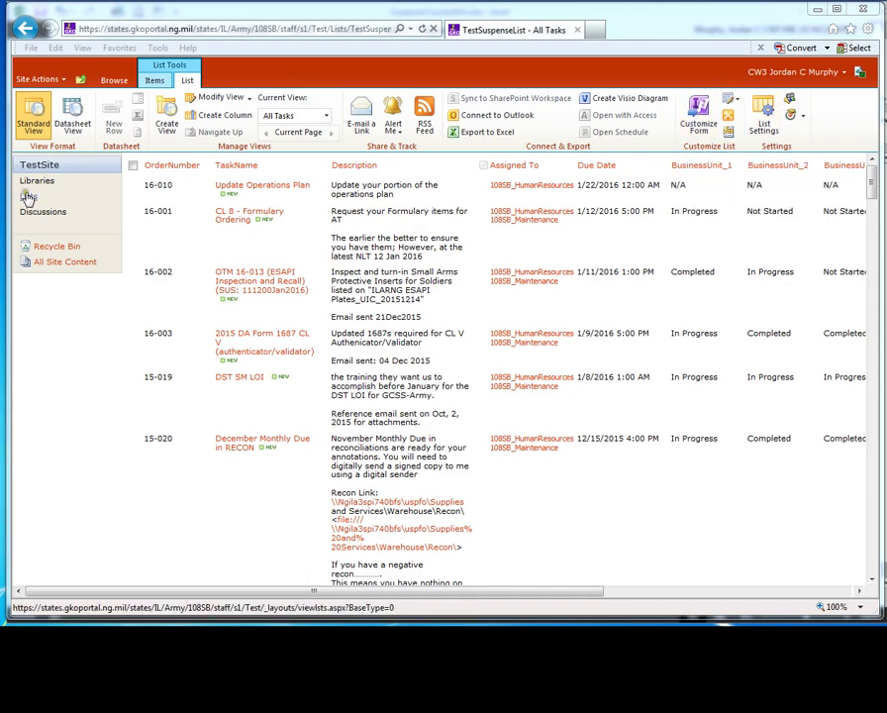
pyautogui.click(33, 166)
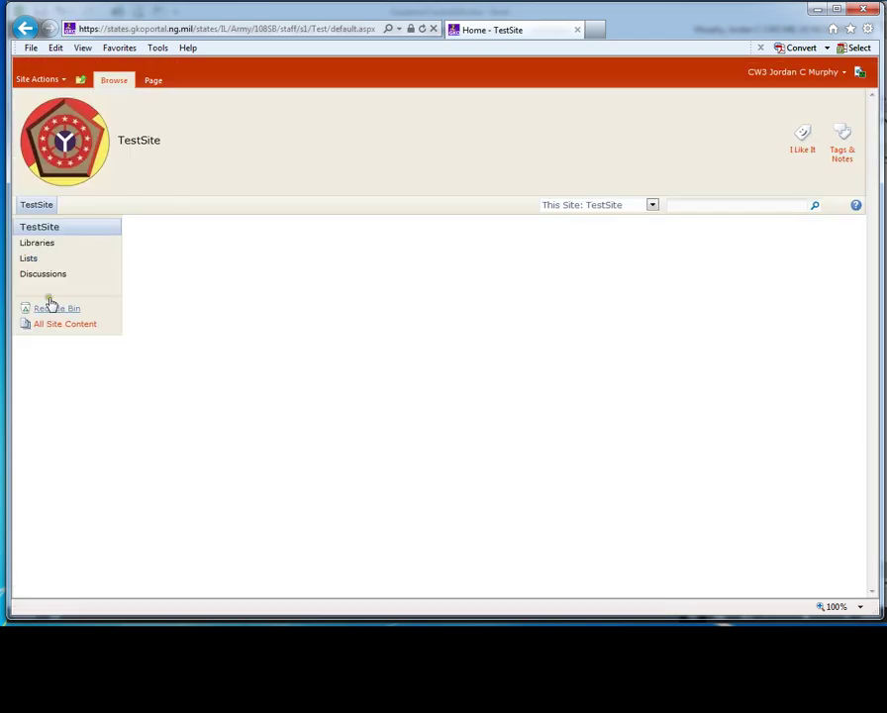
pyautogui.click(29, 262)
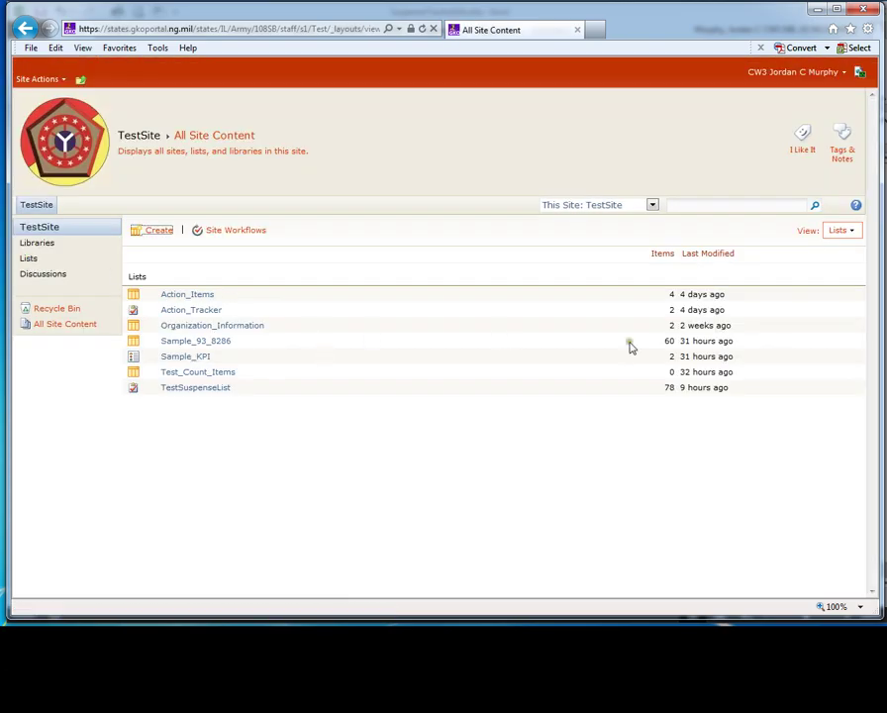
pyautogui.click(192, 391)
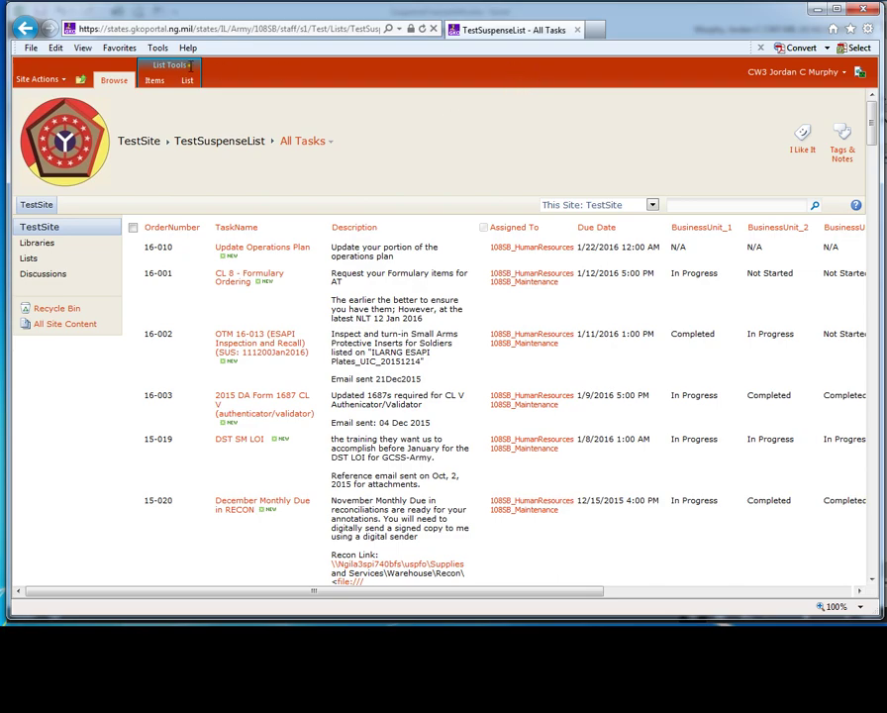
# Export the TestSuspenseList from SharePoint to Excel and open the downloaded owssvr.iqy query file.
pyautogui.click(184, 79)
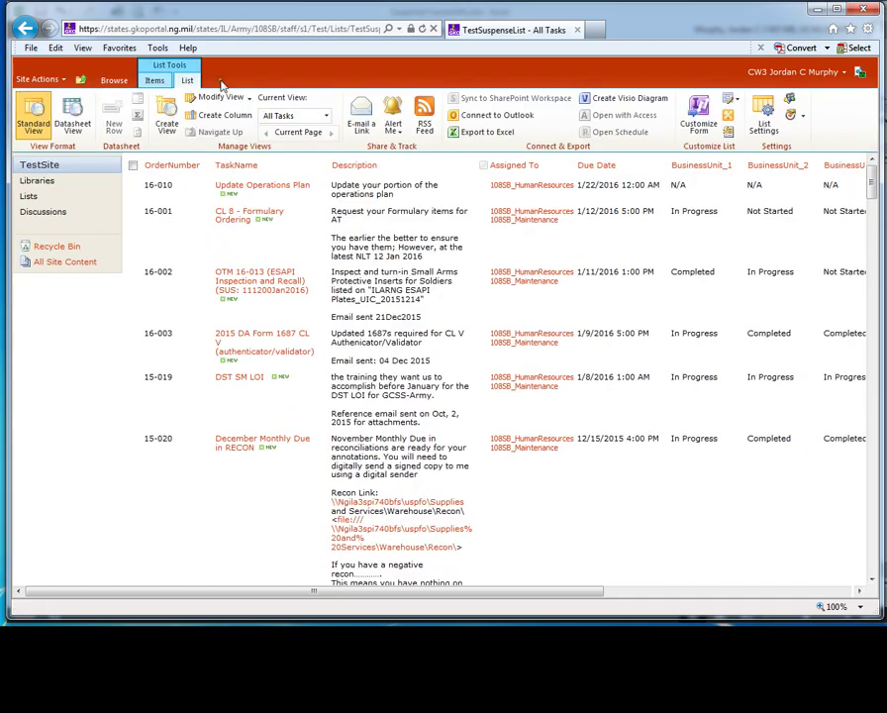
pyautogui.click(481, 139)
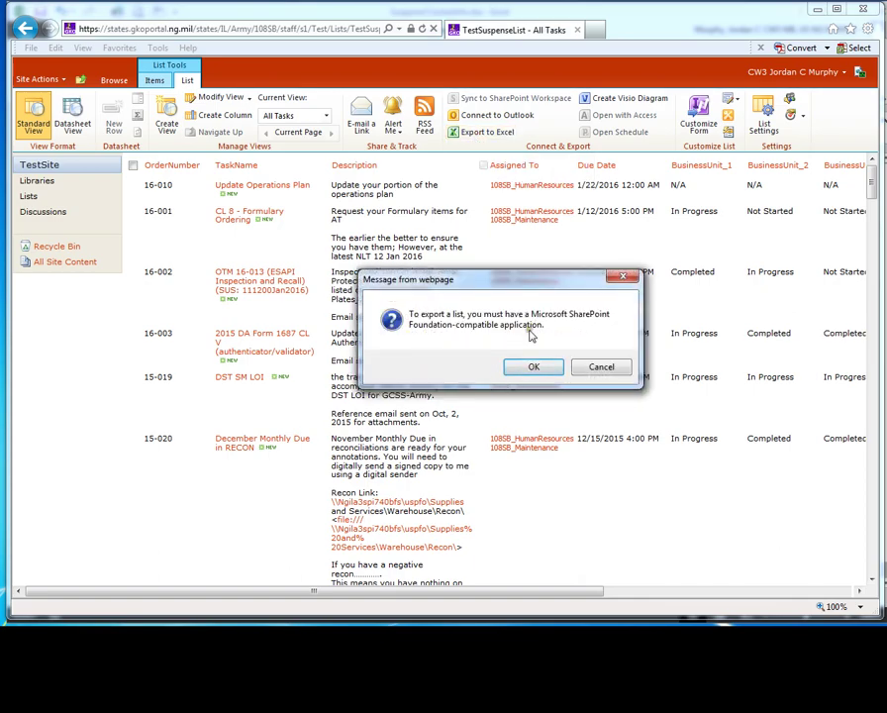
pyautogui.moveTo(517, 287); pyautogui.dragTo(525, 220)
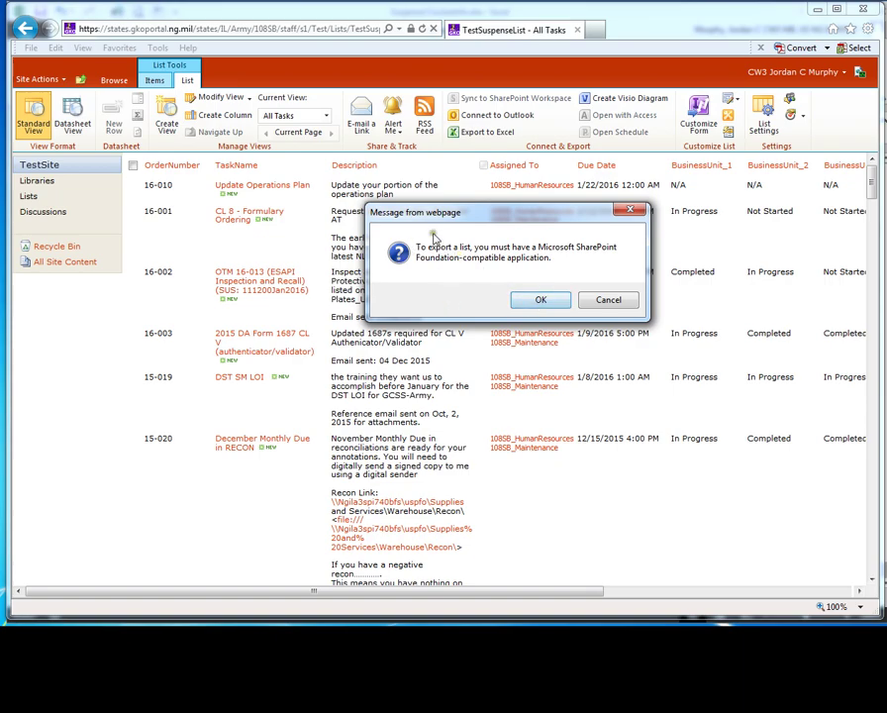
pyautogui.click(543, 300)
pyautogui.click(539, 300)
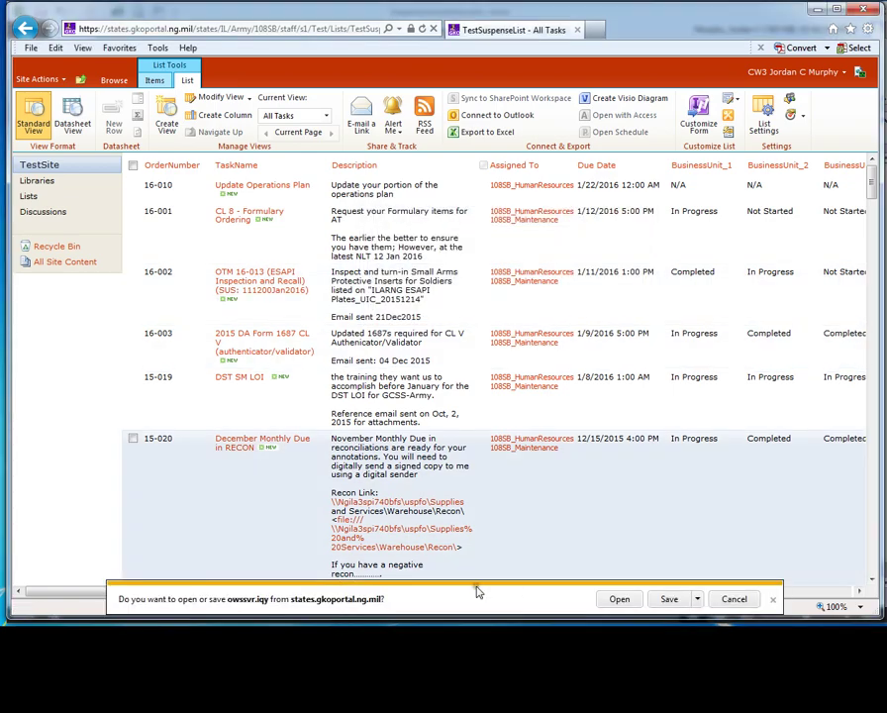
pyautogui.click(619, 600)
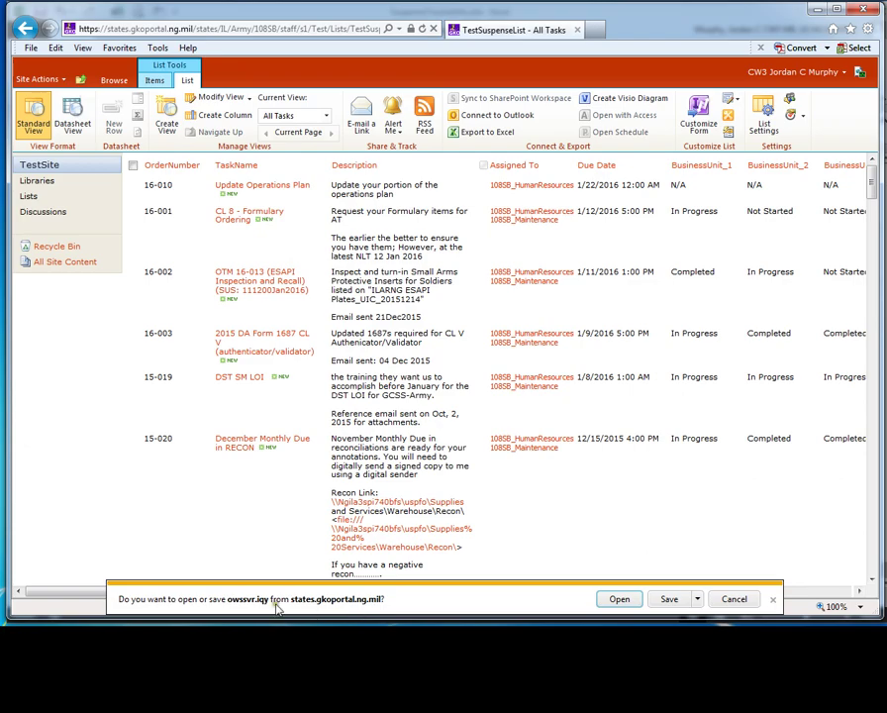
pyautogui.click(618, 600)
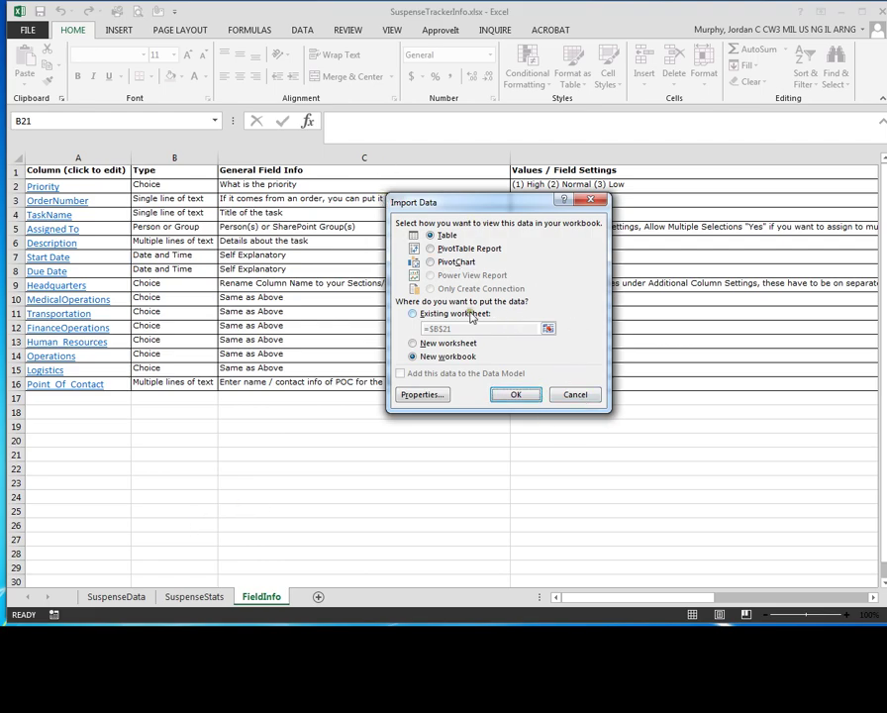
# Accept Table and New workbook in Import Data to load the task list into Book1.
pyautogui.click(515, 394)
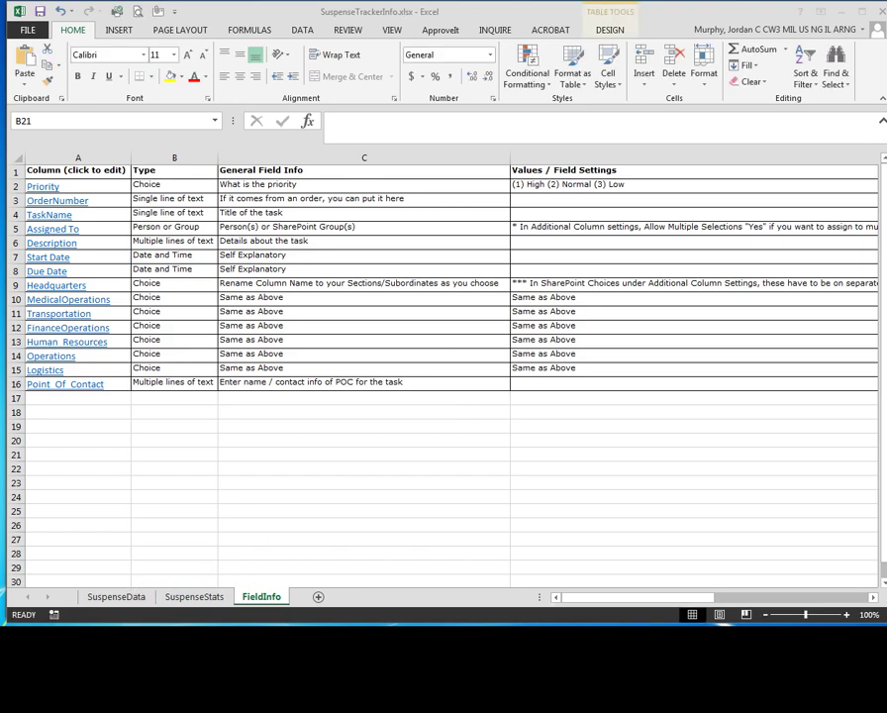
pyautogui.click(114, 596)
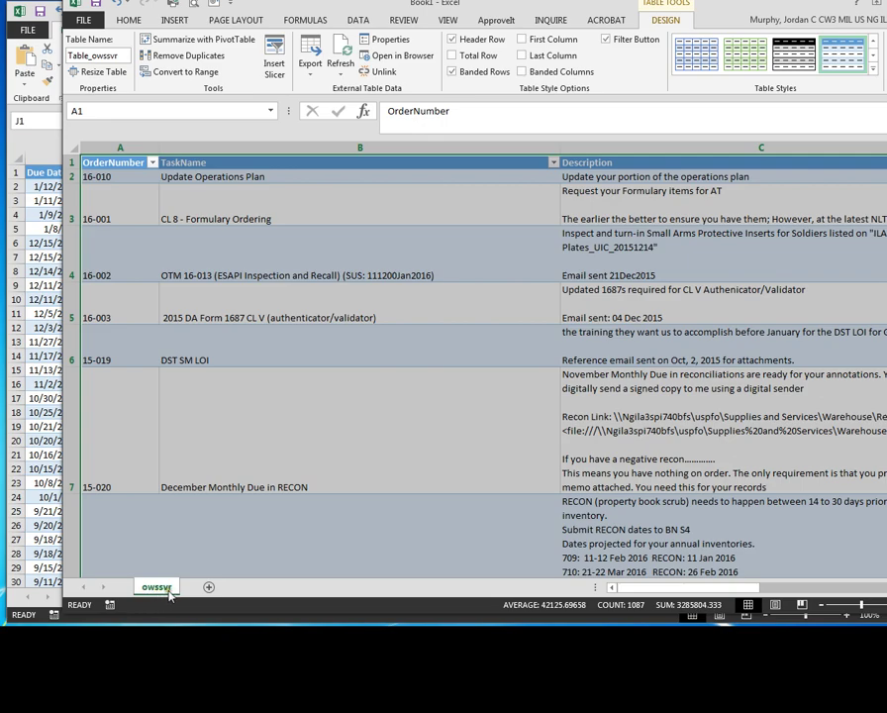
# Leave the imported Book1 owssvr sheet and return to SuspenseTrackerInfo.xlsx's SuspenseData sheet.
pyautogui.rightClick(157, 592)
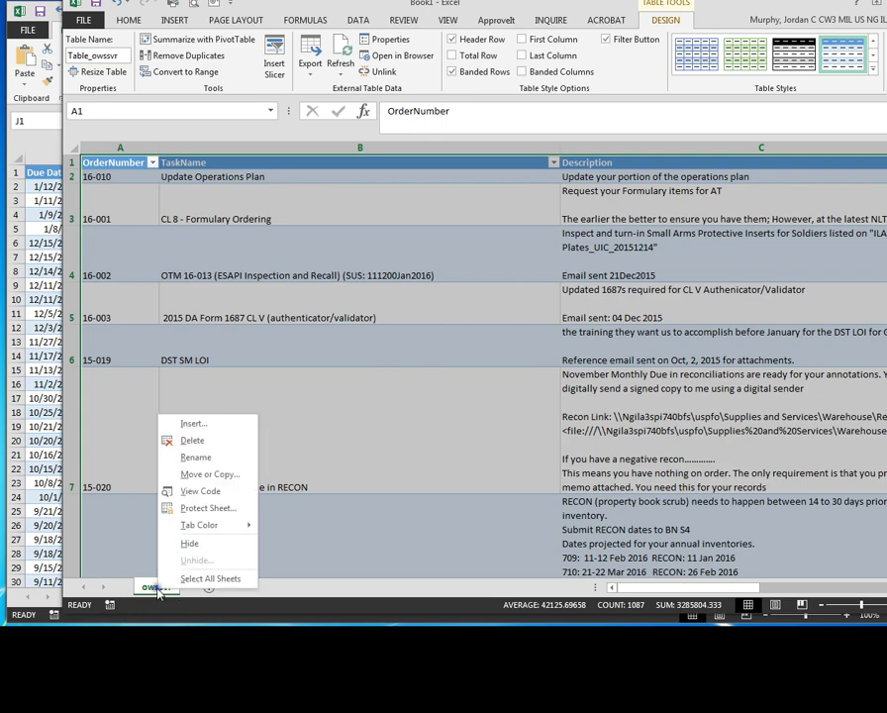
pyautogui.click(196, 458)
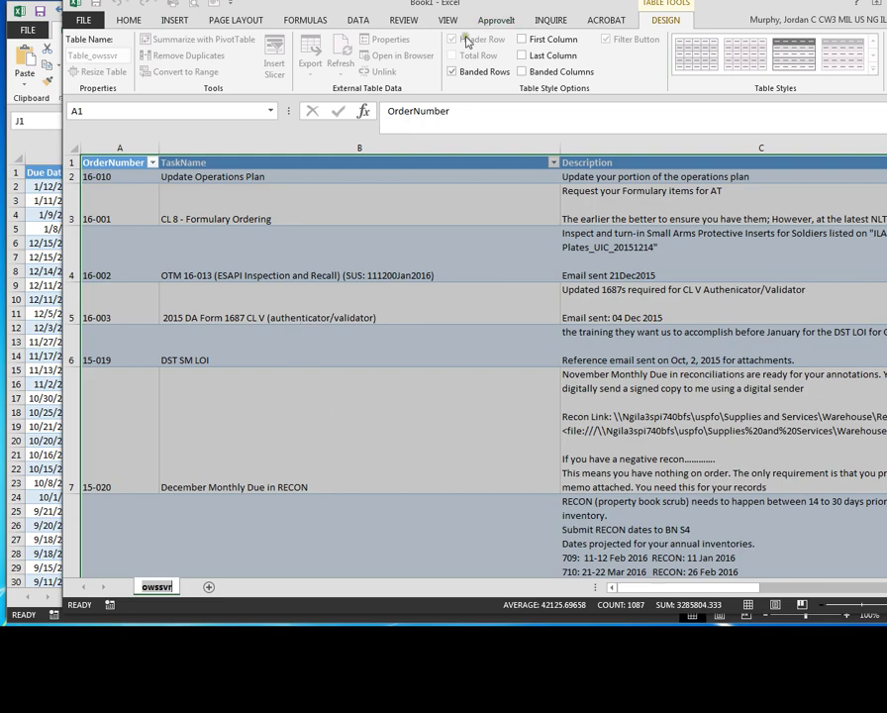
pyautogui.hotkey('alt', 'Tab')
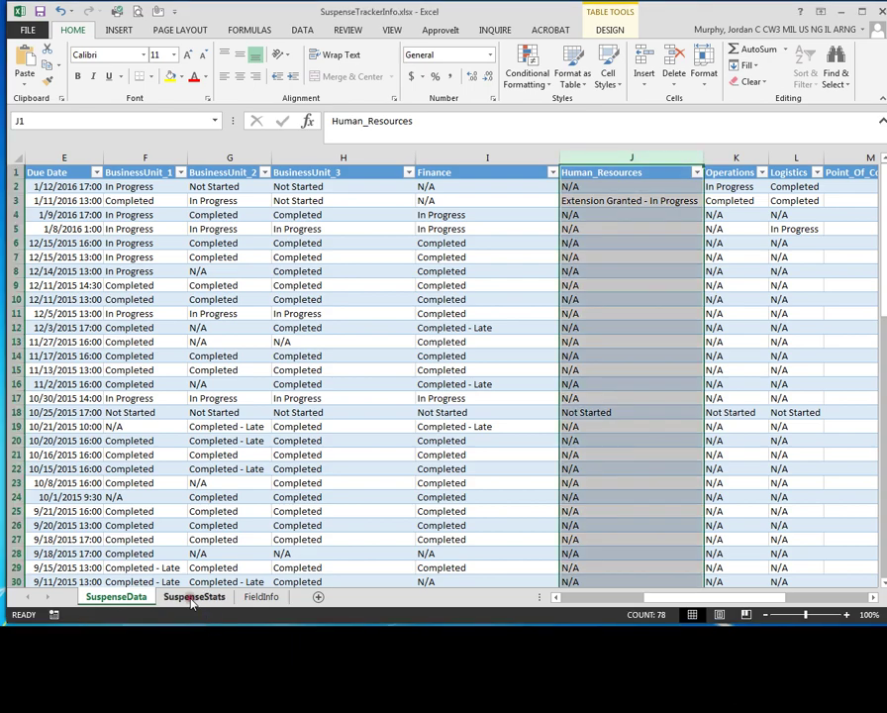
# Copy SuspenseData's status headers BusinessUnit_1 through Logistics (F1:L1) and go to SuspenseStats.
pyautogui.click(193, 598)
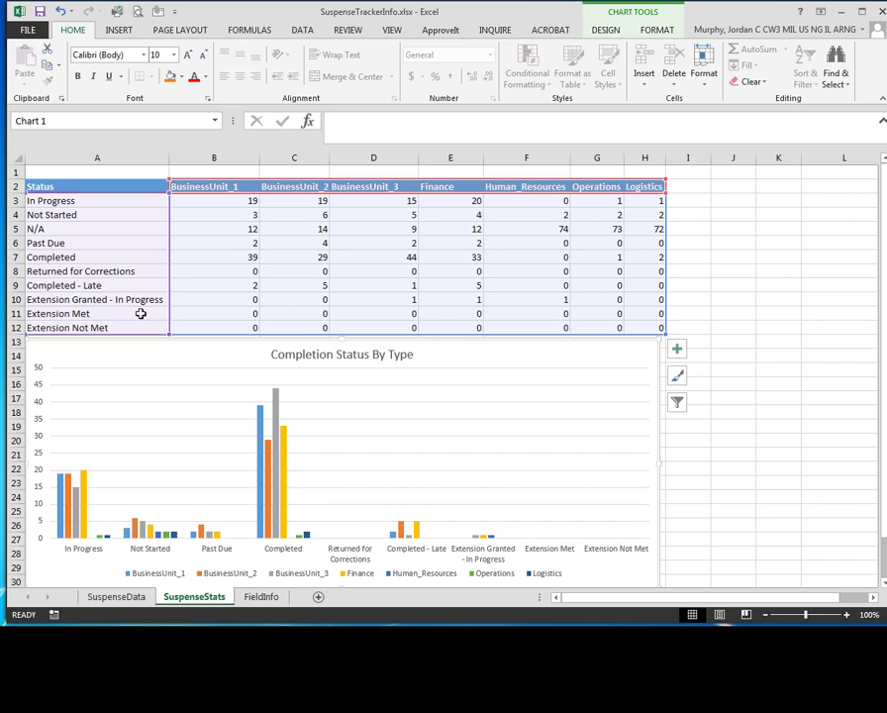
pyautogui.click(199, 186)
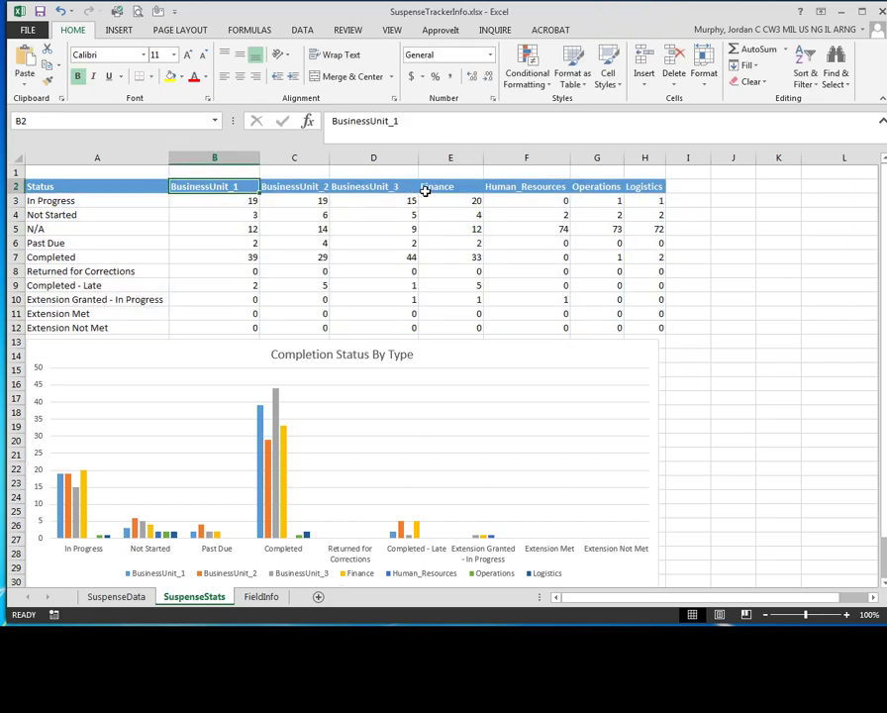
pyautogui.click(117, 596)
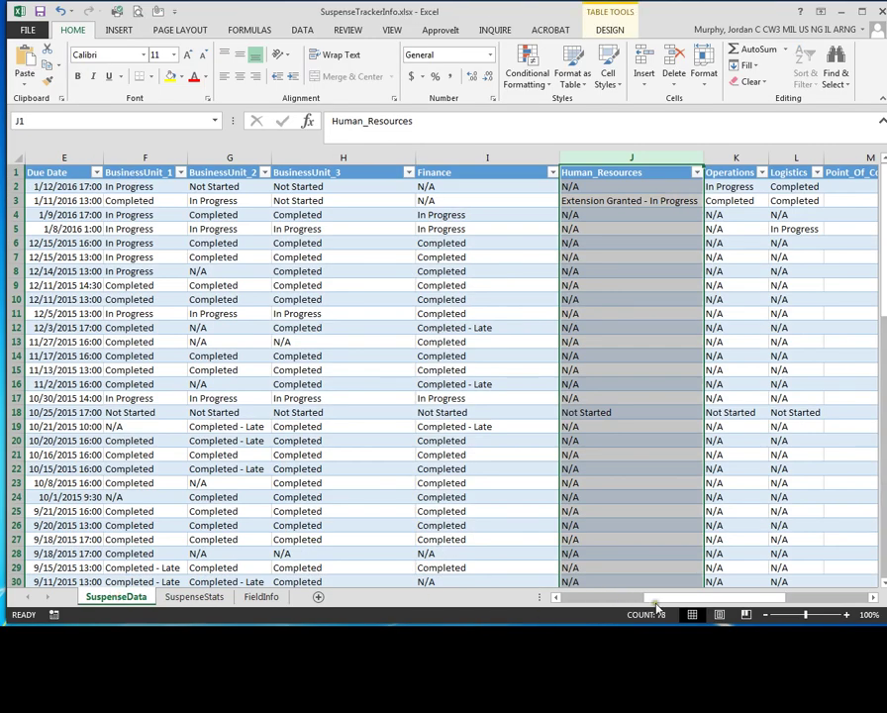
pyautogui.moveTo(655, 606)
pyautogui.mouseDown()
pyautogui.moveTo(594, 599)
pyautogui.moveTo(646, 598)
pyautogui.mouseUp()
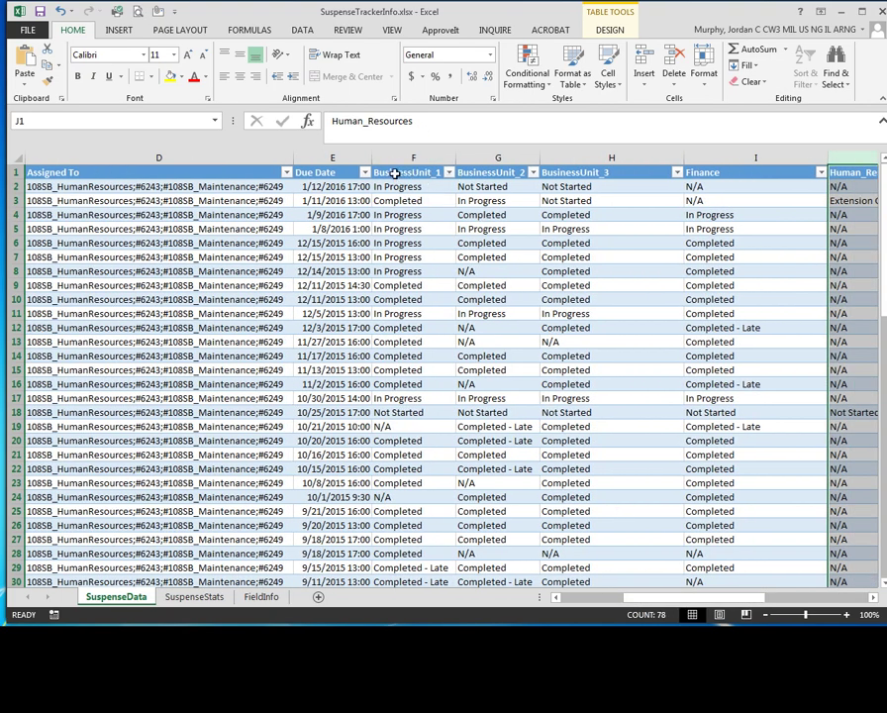
pyautogui.moveTo(394, 173); pyautogui.dragTo(734, 188)
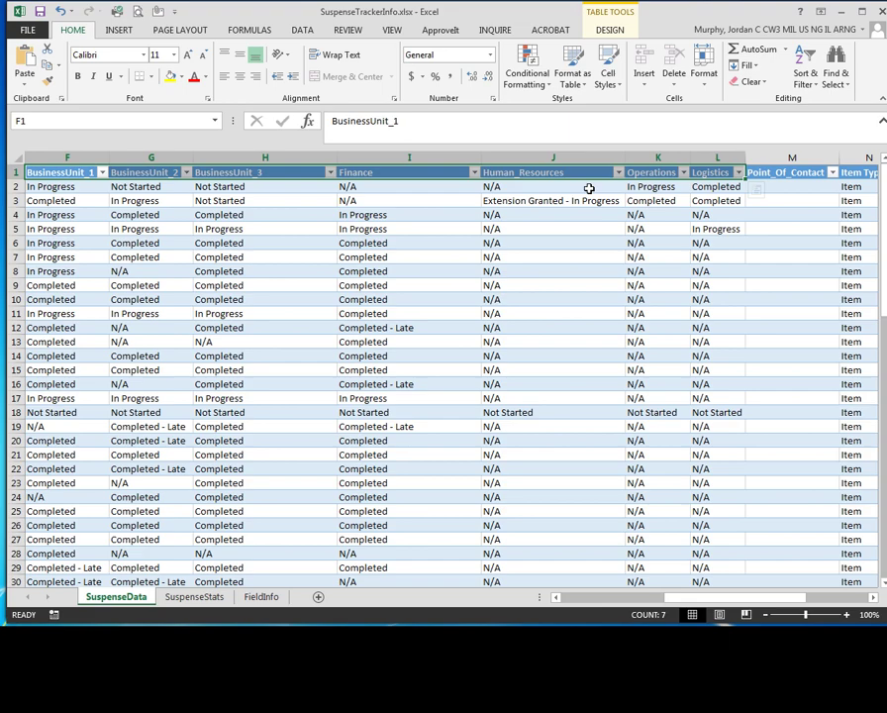
pyautogui.hotkey('ctrl', 'c')
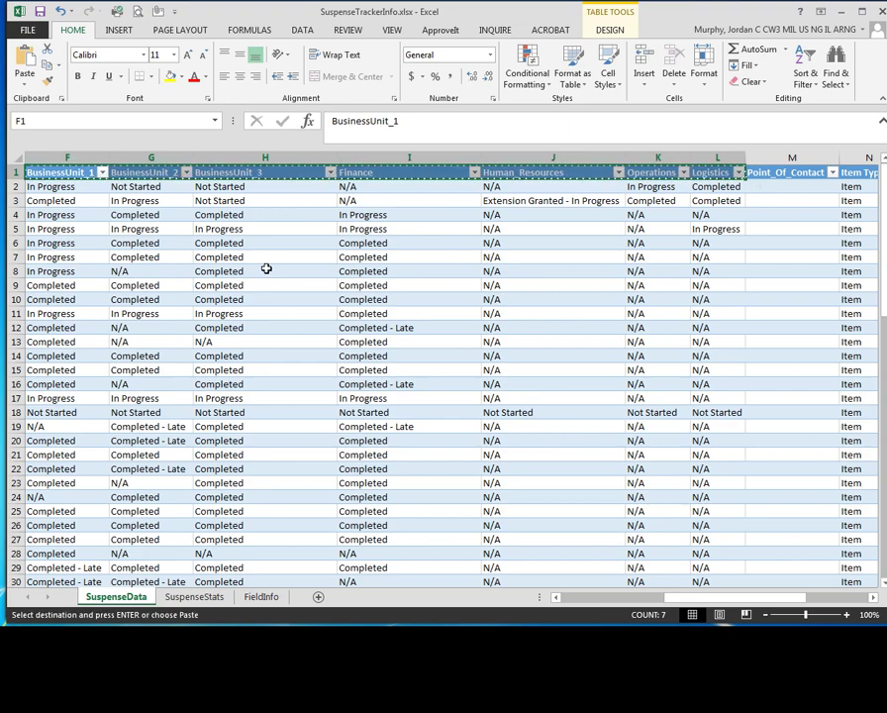
pyautogui.click(195, 597)
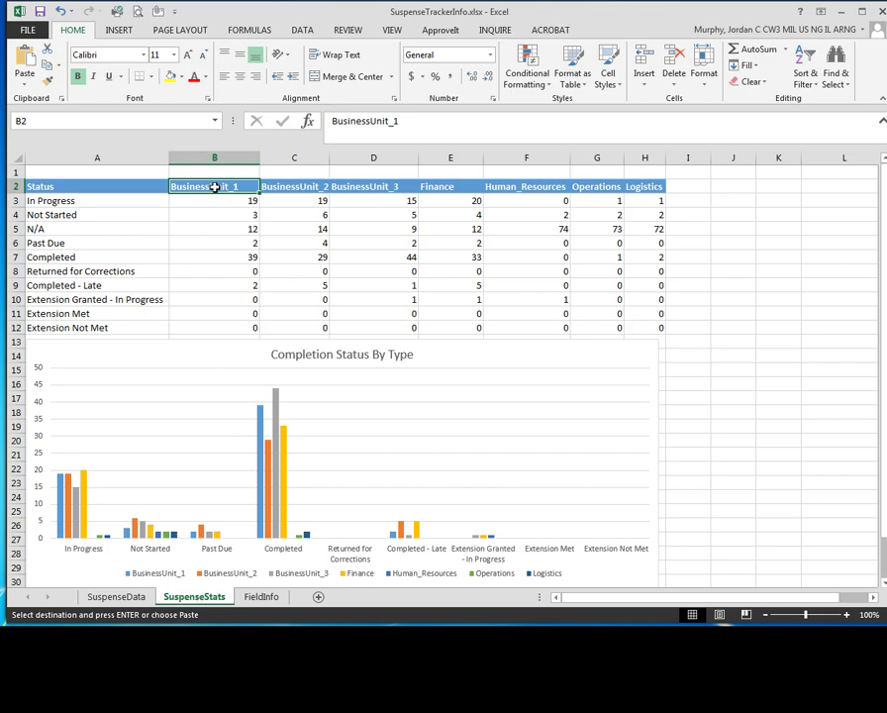
# Select the SuspenseStats header cells B2:H2 to receive the copied BusinessUnit_1–Logistics names.
pyautogui.click(317, 186)
pyautogui.moveTo(239, 191); pyautogui.dragTo(638, 196)
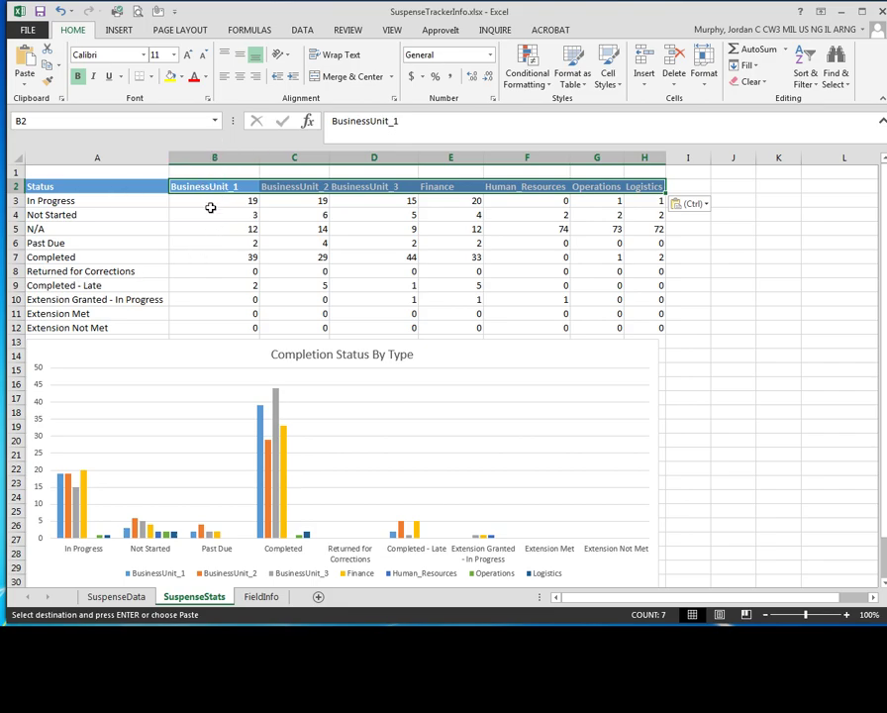
pyautogui.click(92, 201)
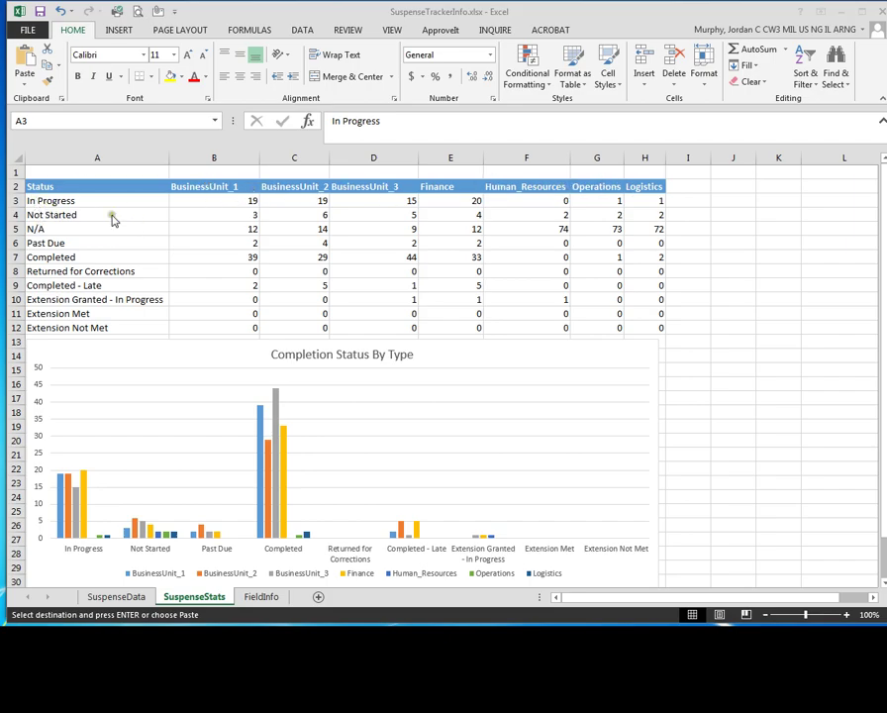
pyautogui.hotkey('ctrl', 'v')
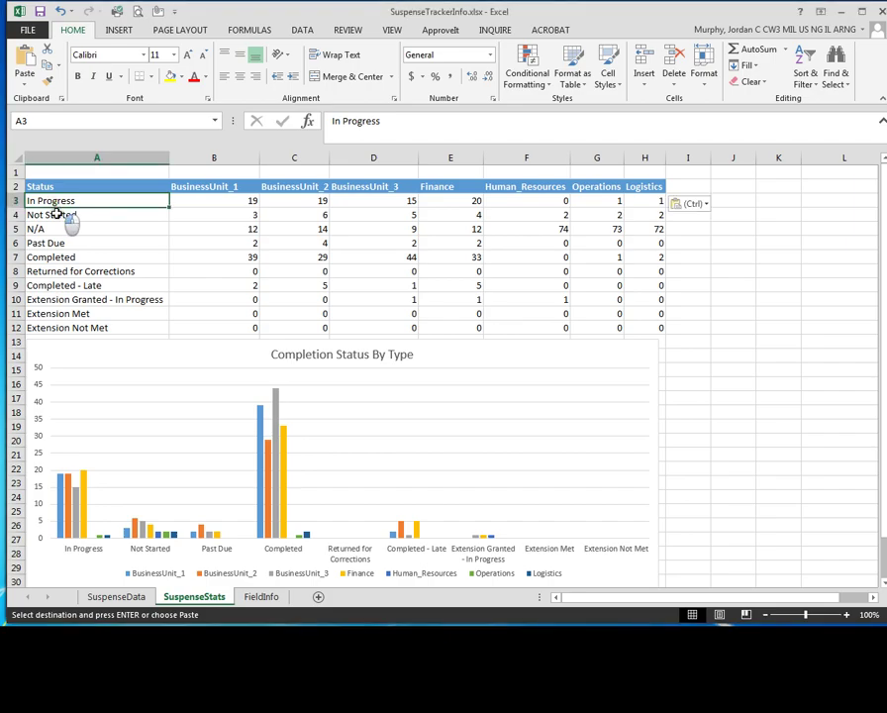
pyautogui.click(68, 213)
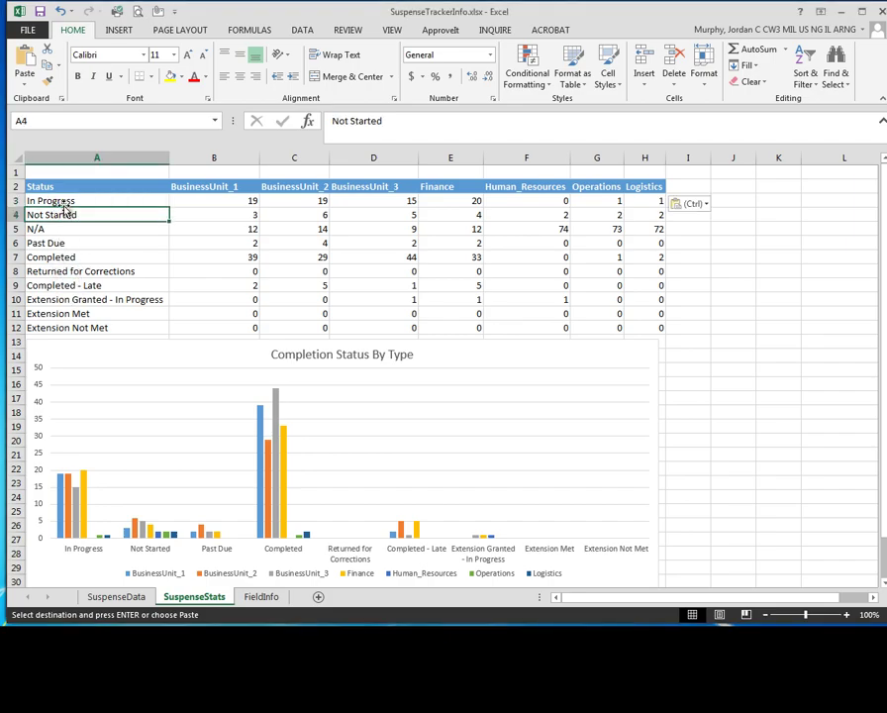
pyautogui.moveTo(63, 201); pyautogui.dragTo(69, 329)
pyautogui.click(91, 202)
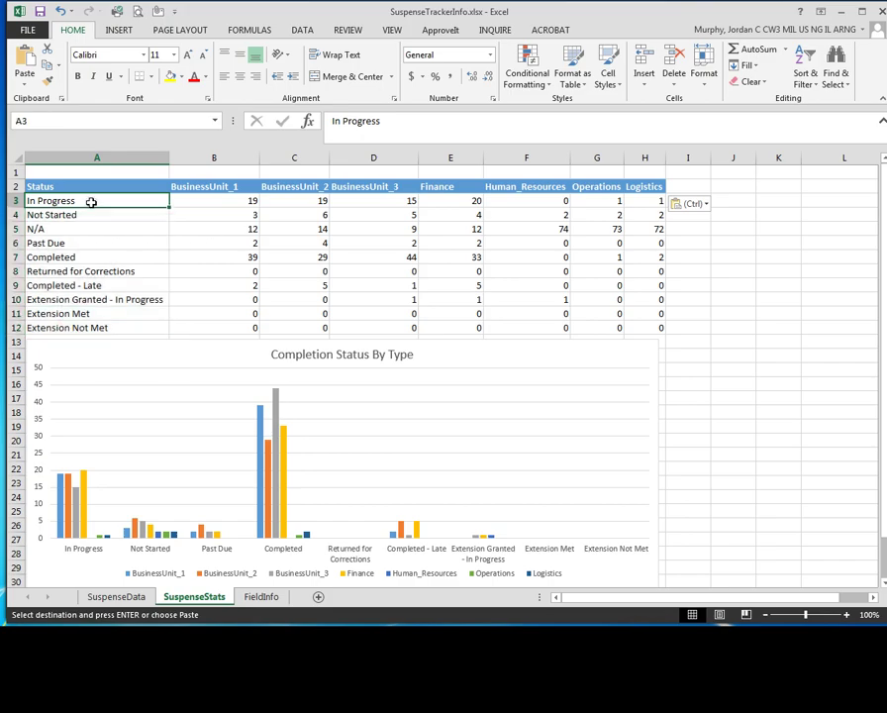
pyautogui.click(210, 203)
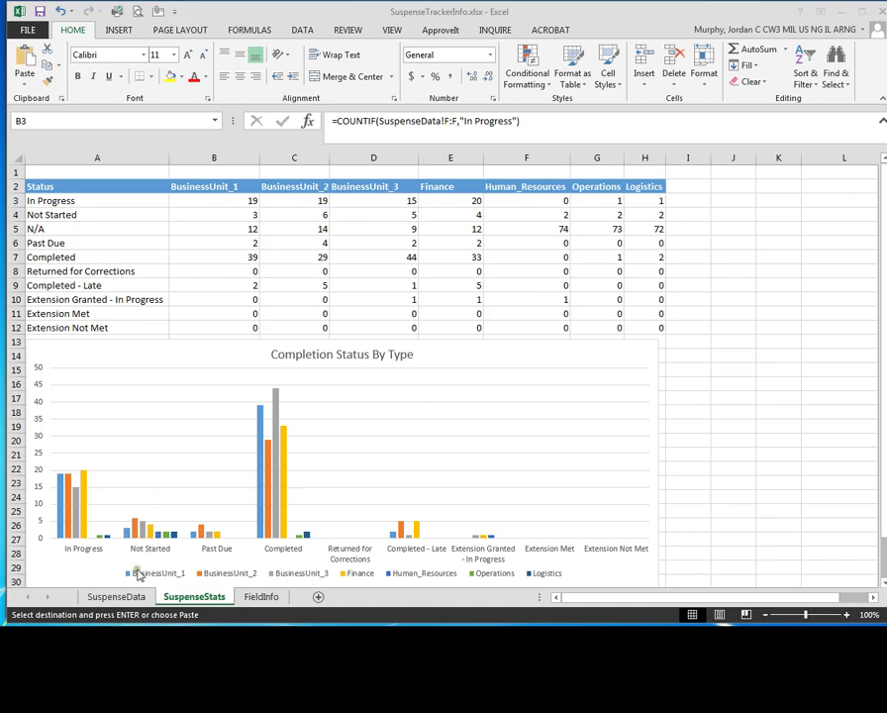
# Compare SuspenseData column F with the In Progress and Not Started COUNTIF formulas in B3 and B4.
pyautogui.click(117, 597)
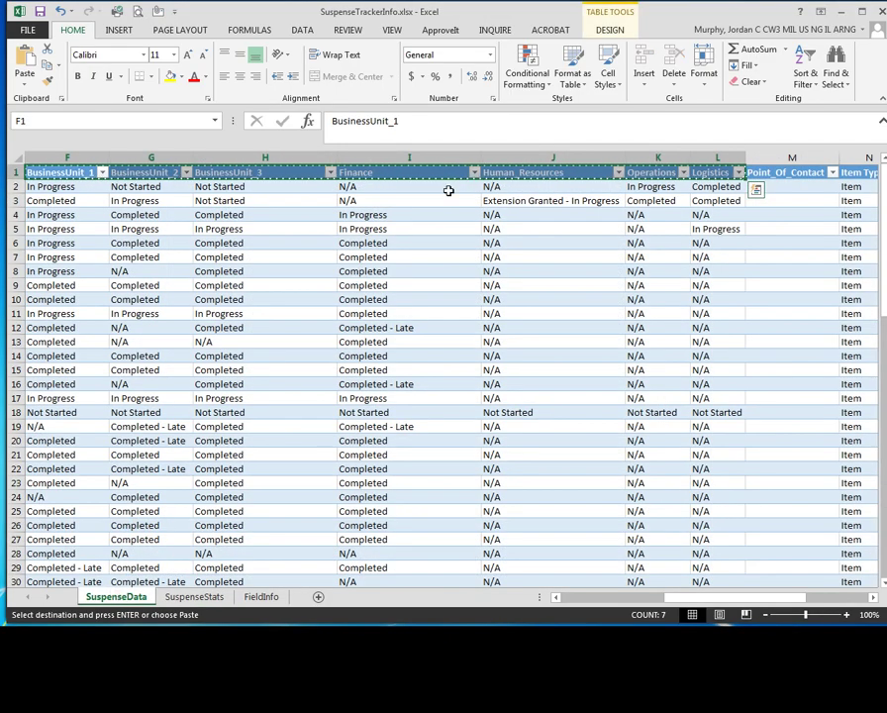
pyautogui.click(65, 158)
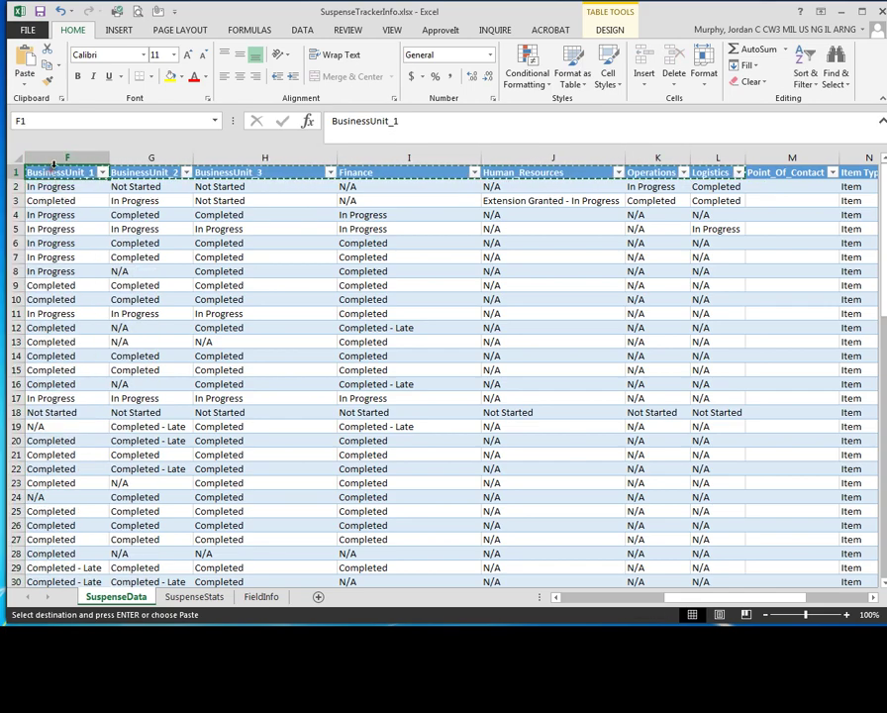
pyautogui.press('Escape')
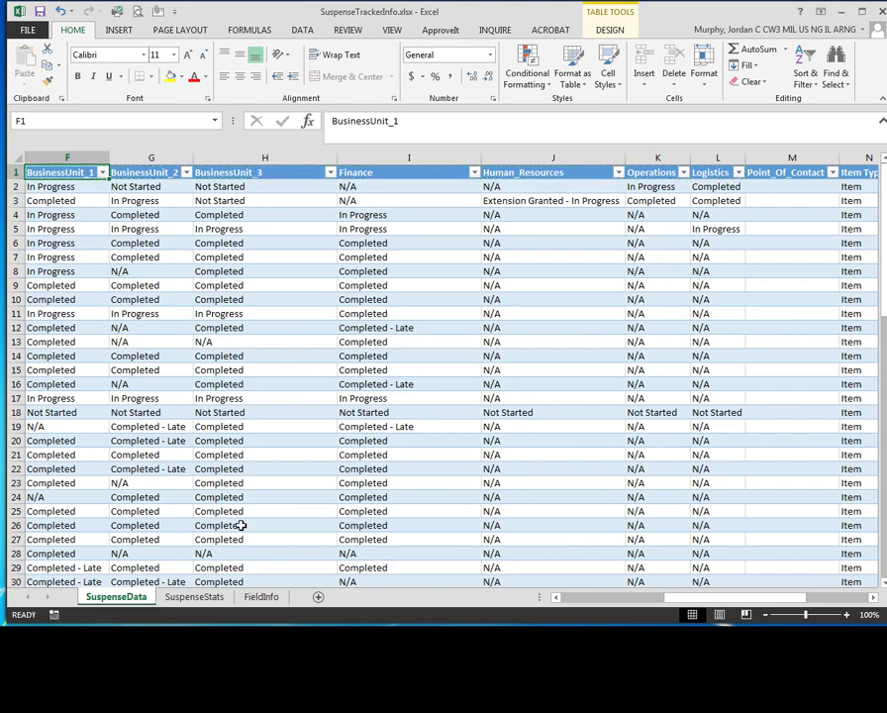
pyautogui.click(194, 599)
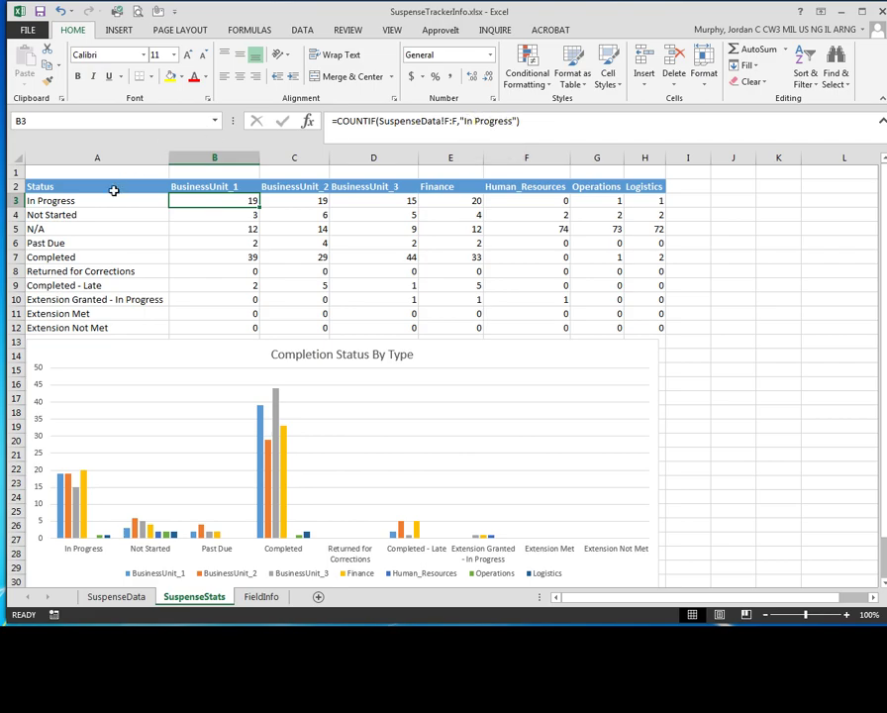
pyautogui.click(79, 200)
pyautogui.click(204, 197)
pyautogui.click(116, 596)
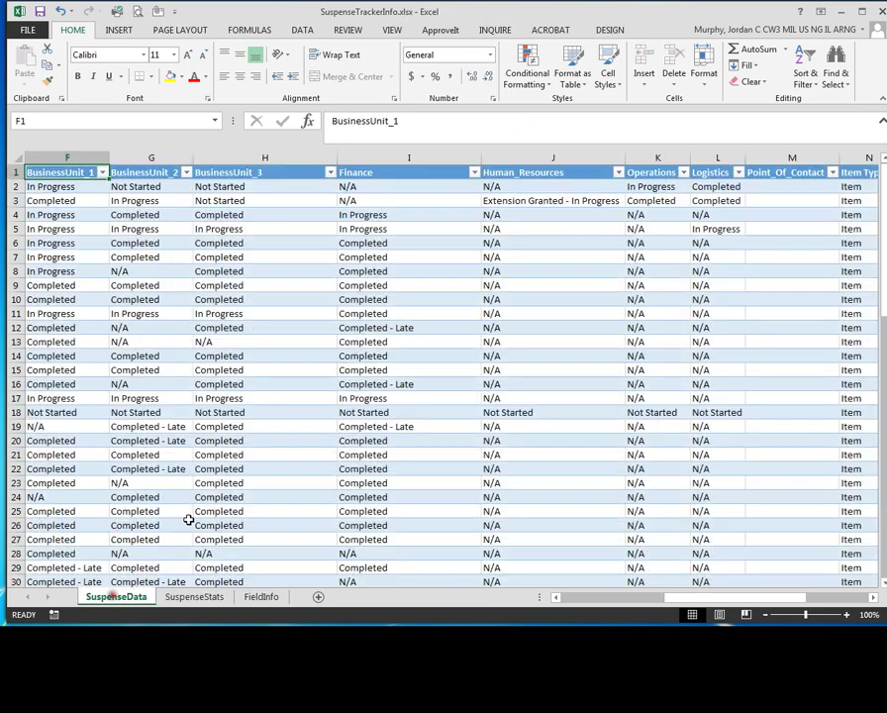
pyautogui.click(73, 159)
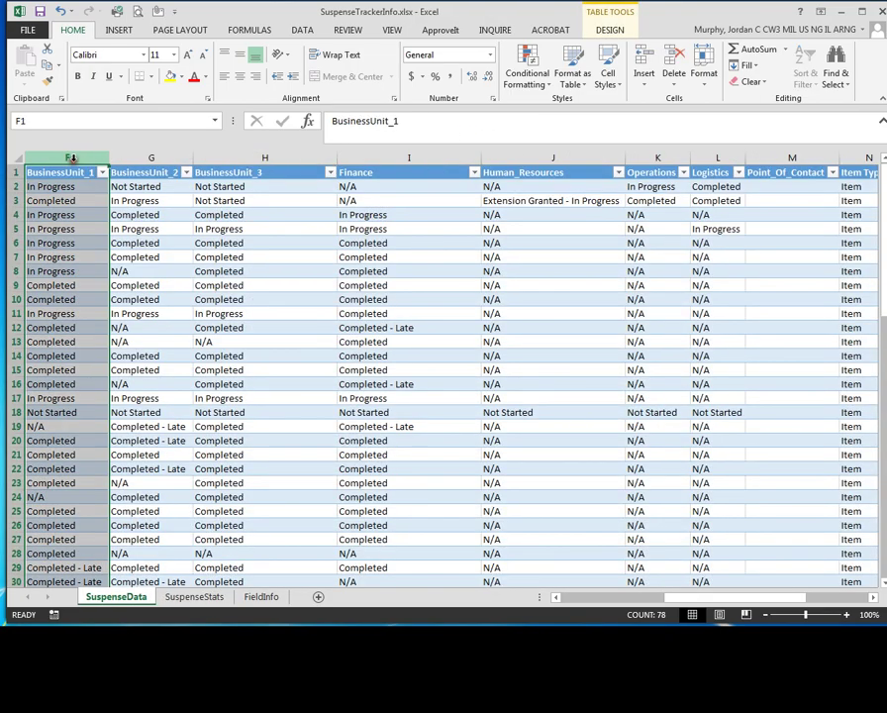
pyautogui.click(194, 595)
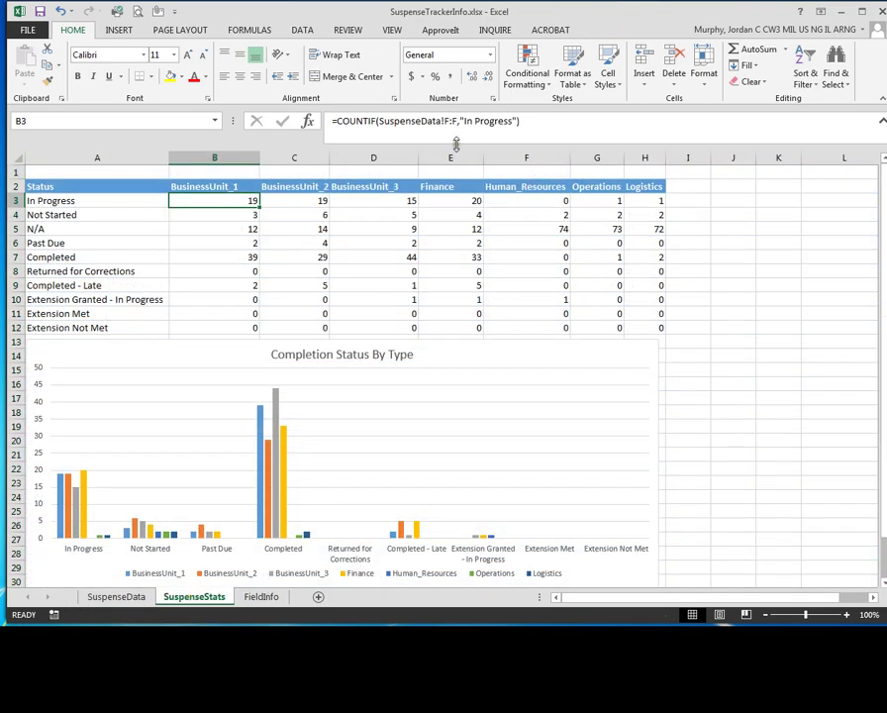
pyautogui.click(233, 216)
pyautogui.click(233, 199)
# Fill B3's In Progress COUNTIF formula down column B through B12.
pyautogui.moveTo(260, 206); pyautogui.dragTo(241, 206)
pyautogui.click(230, 213)
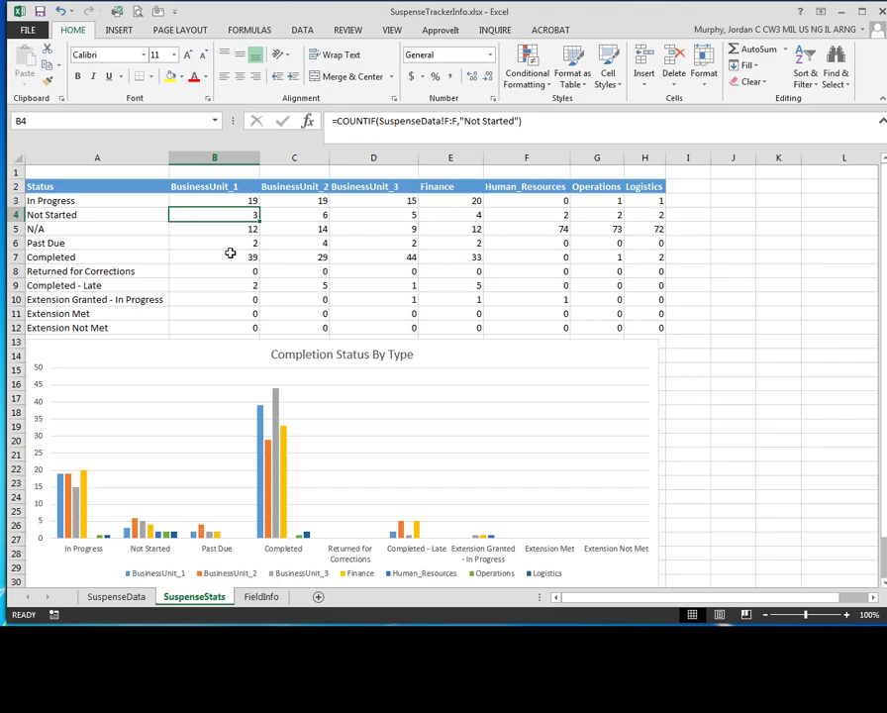
pyautogui.click(227, 231)
pyautogui.click(230, 245)
pyautogui.click(232, 217)
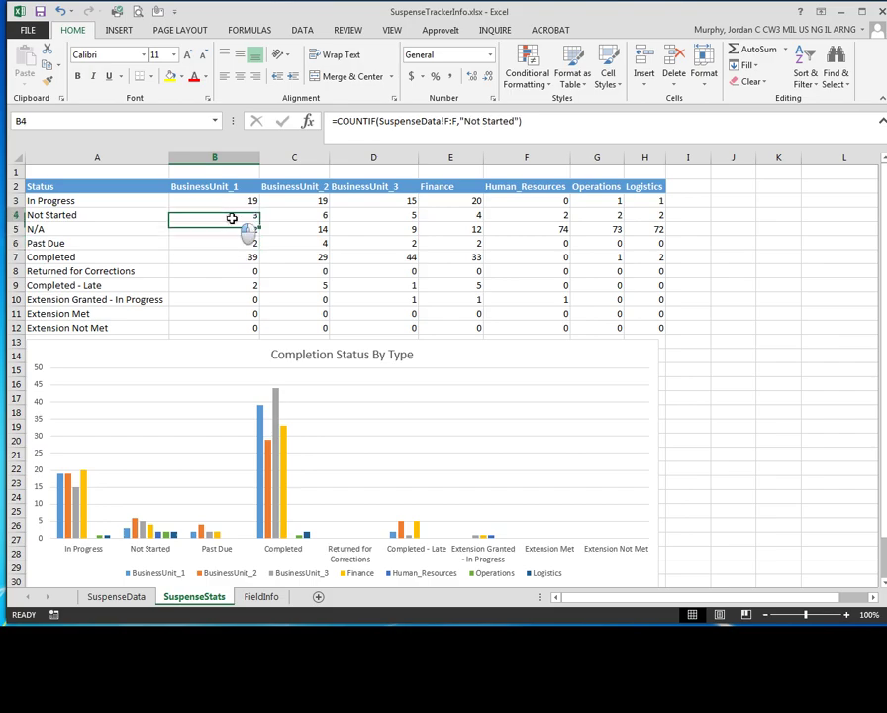
pyautogui.click(254, 201)
pyautogui.moveTo(258, 205); pyautogui.dragTo(260, 335)
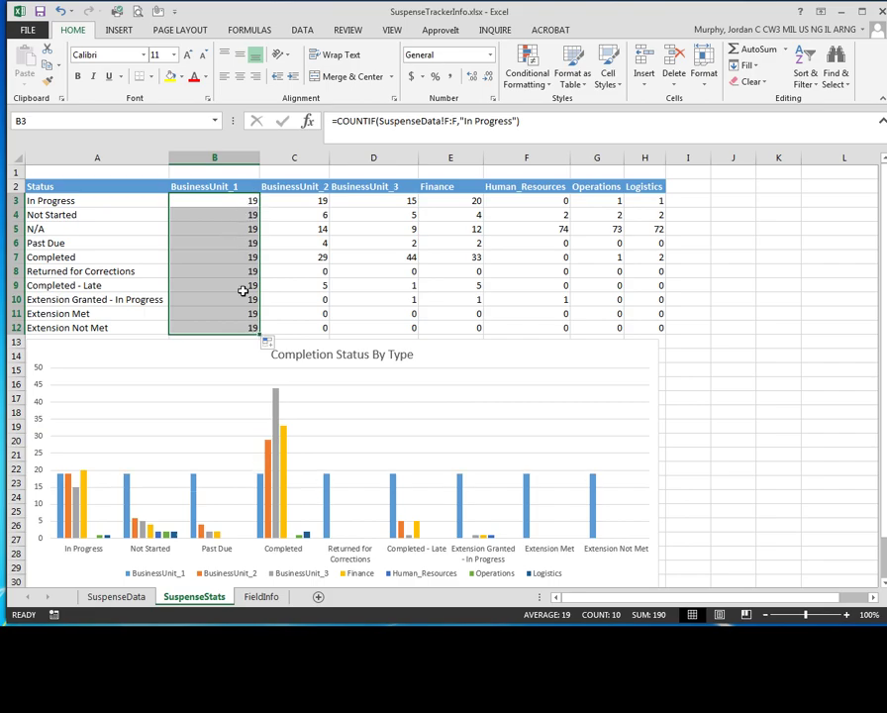
# Inspect the filled B4–B8 formulas, see they all count In Progress, and undo the fill.
pyautogui.click(235, 214)
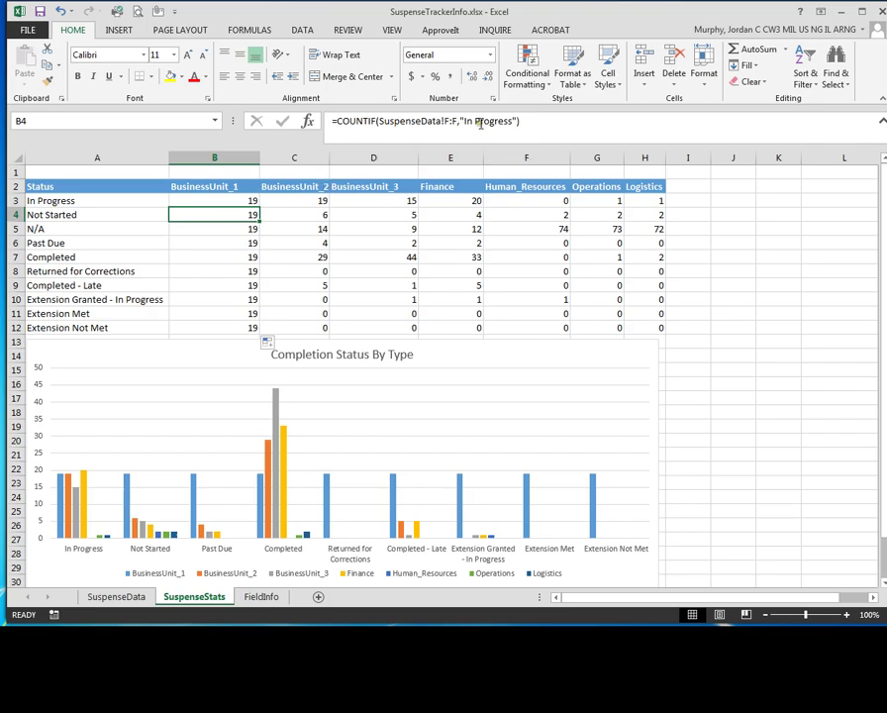
pyautogui.moveTo(463, 121); pyautogui.dragTo(519, 121)
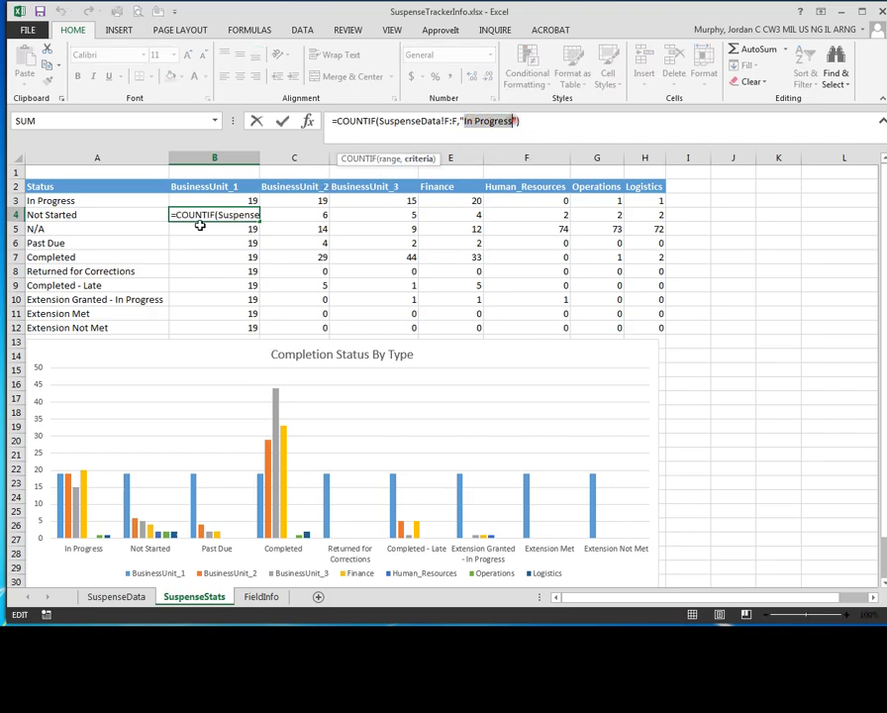
pyautogui.click(47, 214)
pyautogui.click(59, 229)
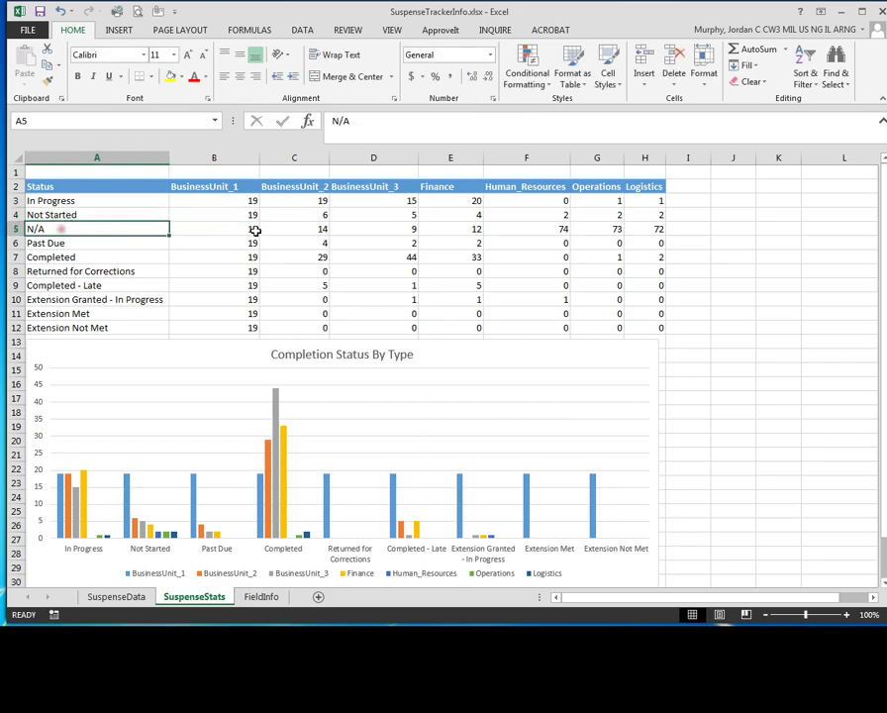
pyautogui.click(239, 244)
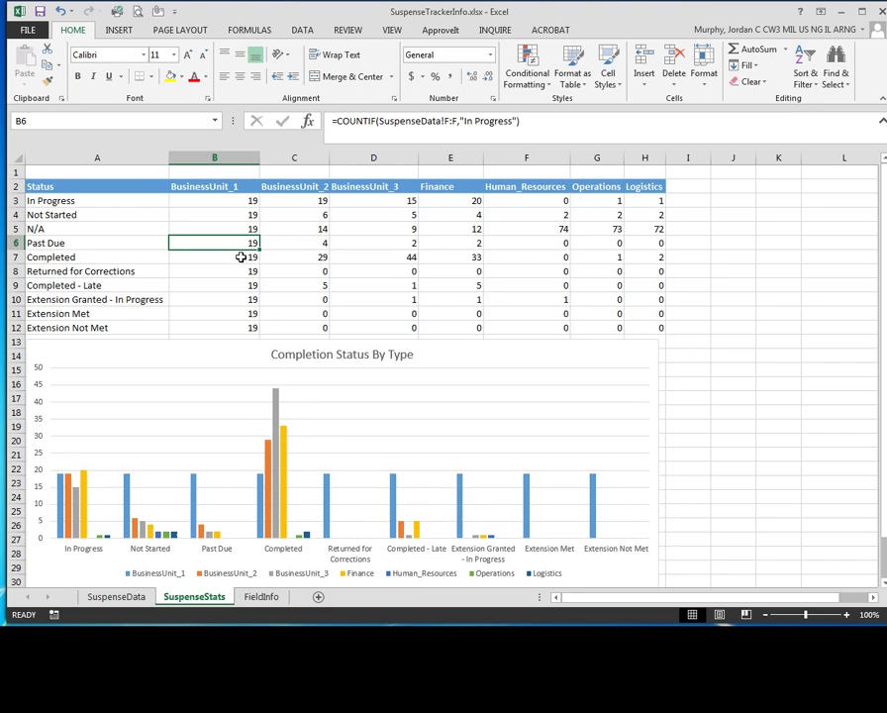
pyautogui.click(241, 257)
pyautogui.click(241, 273)
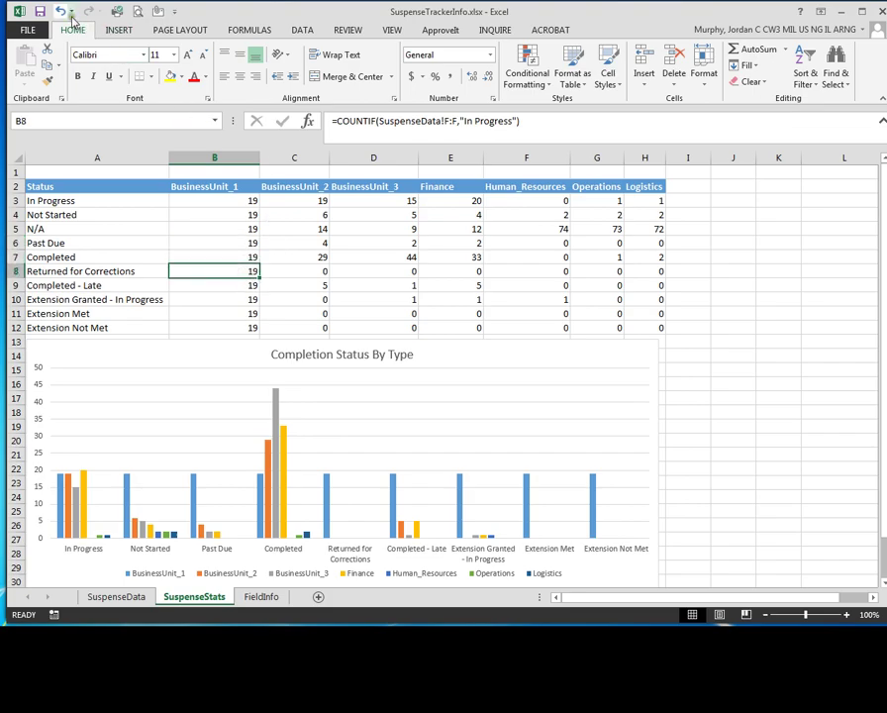
pyautogui.click(59, 11)
# Undo again to restore the original counts and inspect the Extension formulas in B12 and B10.
pyautogui.click(60, 11)
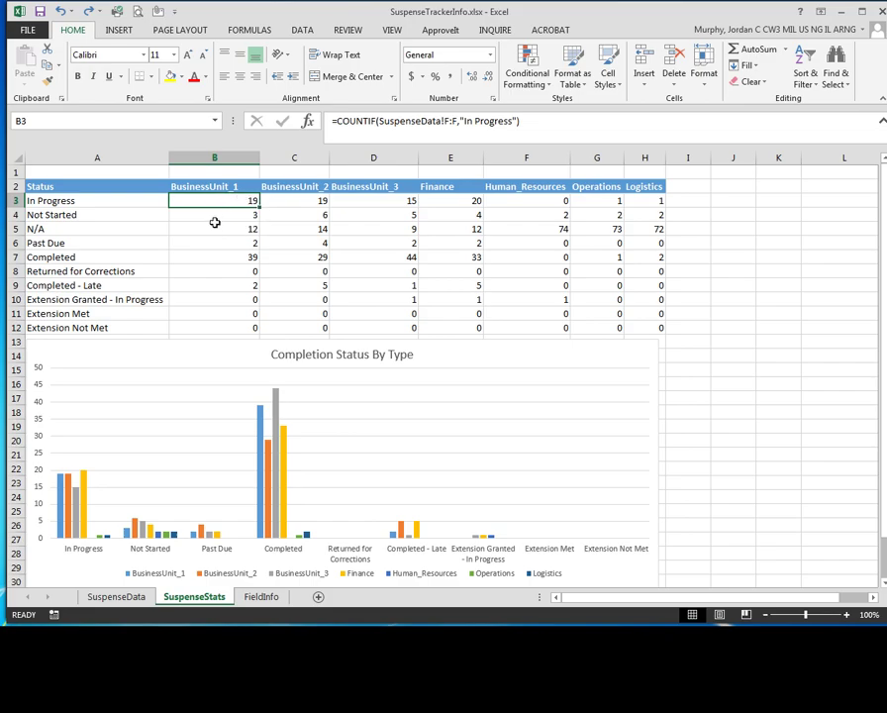
pyautogui.click(203, 329)
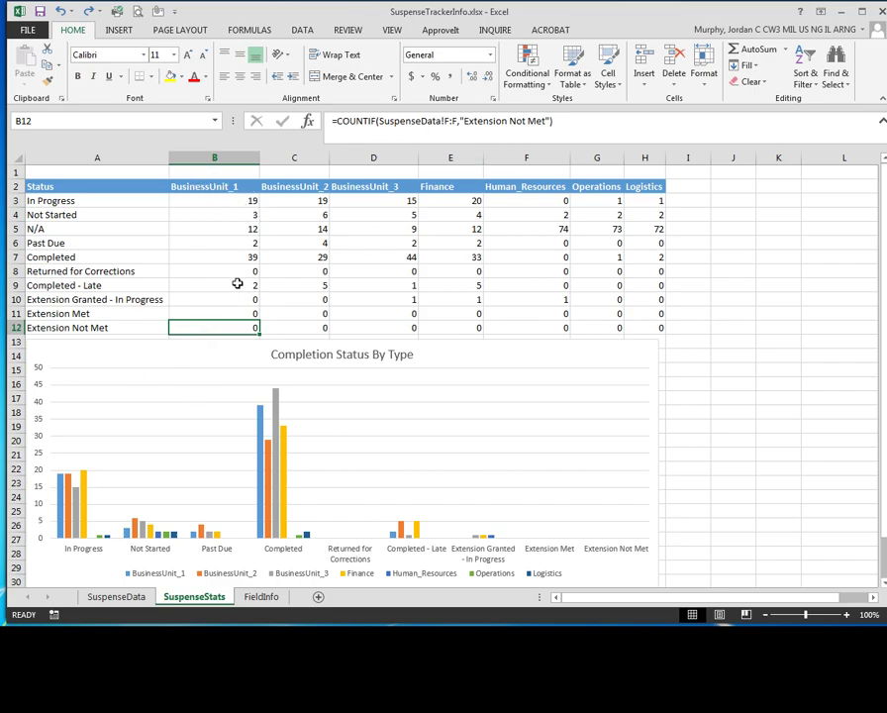
pyautogui.press('Up')
pyautogui.press('Up')
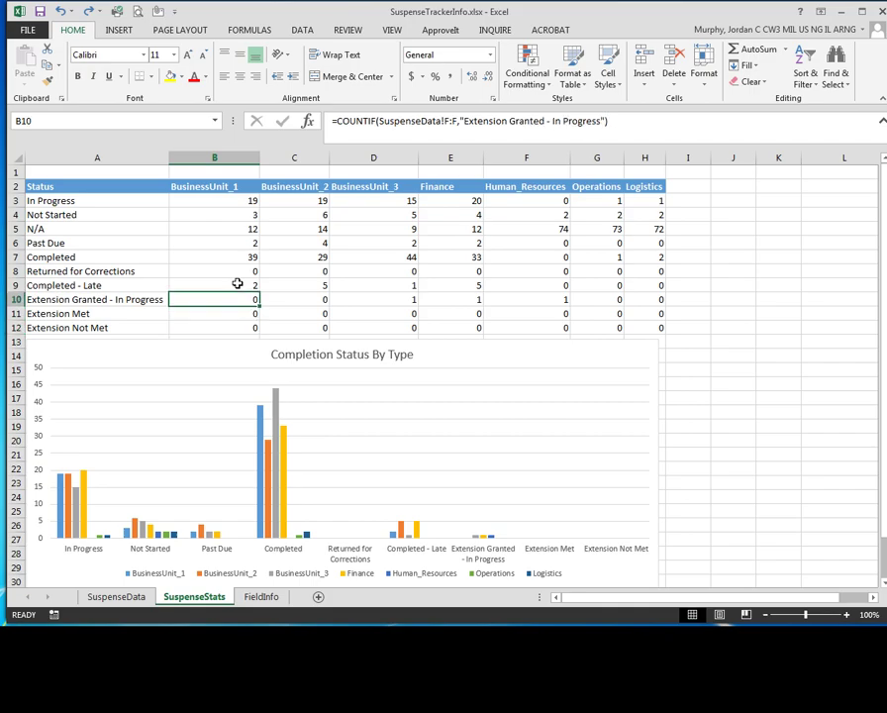
pyautogui.press('Left')
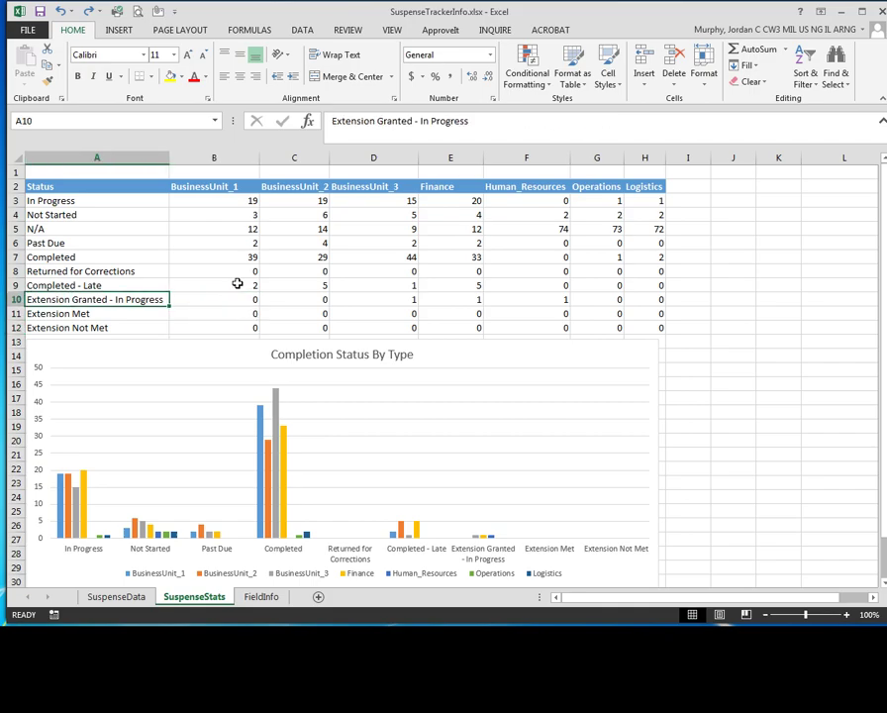
pyautogui.press('Right')
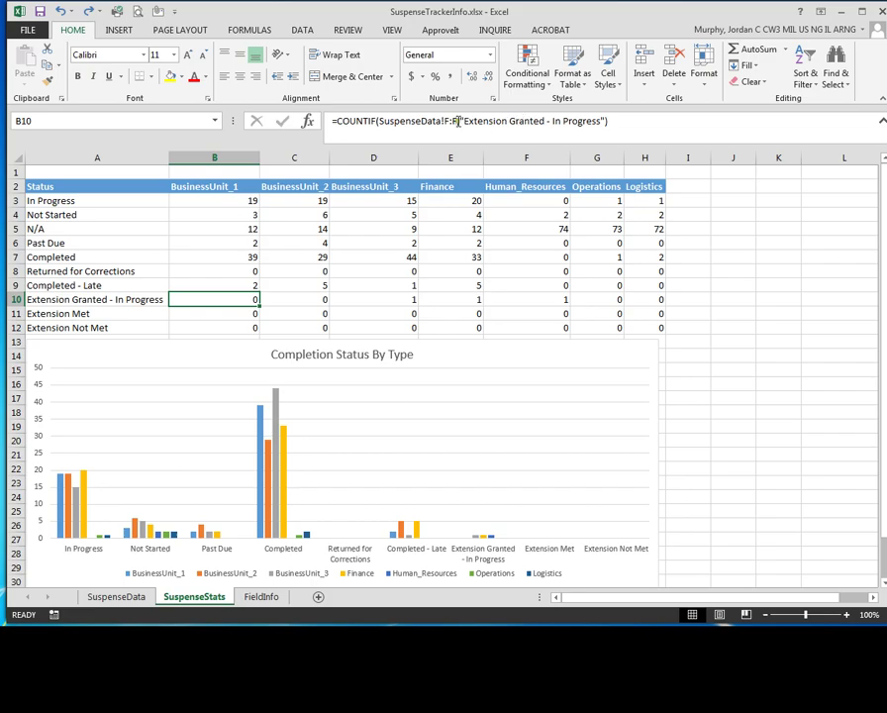
pyautogui.moveTo(461, 123); pyautogui.dragTo(592, 122)
pyautogui.click(626, 124)
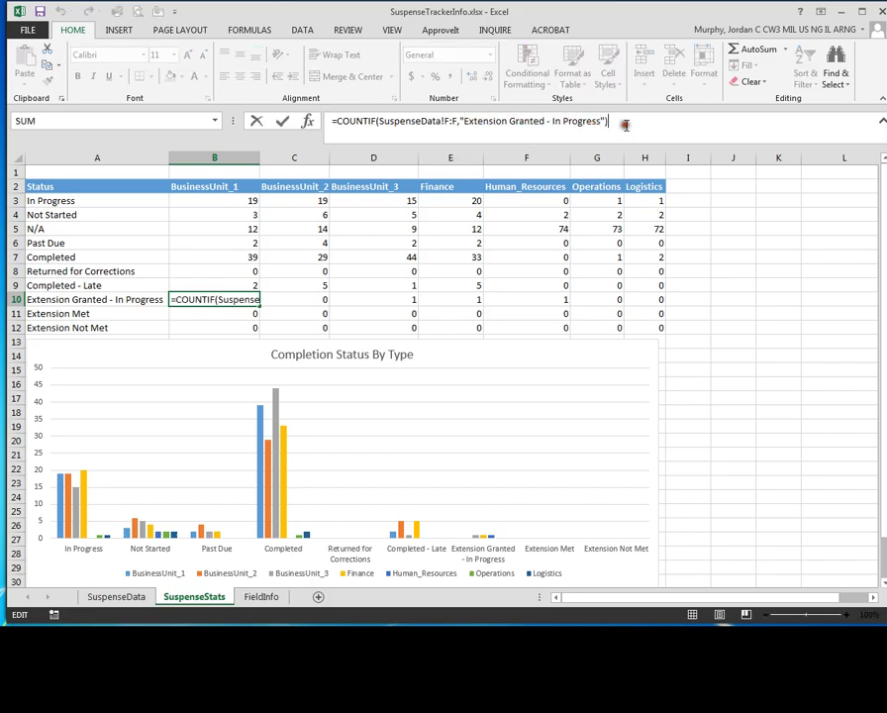
pyautogui.click(293, 305)
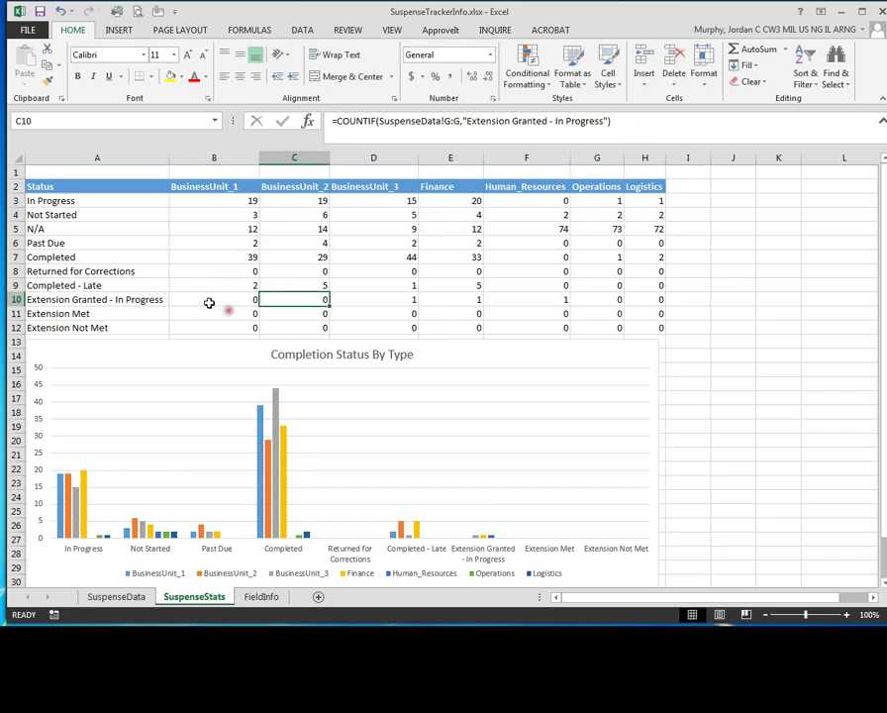
# Step through the B3 downward counts to confirm each COUNTIF matches its own status.
pyautogui.click(221, 202)
pyautogui.press('Down')
pyautogui.press('Down')
pyautogui.press('Down')
pyautogui.press('Down')
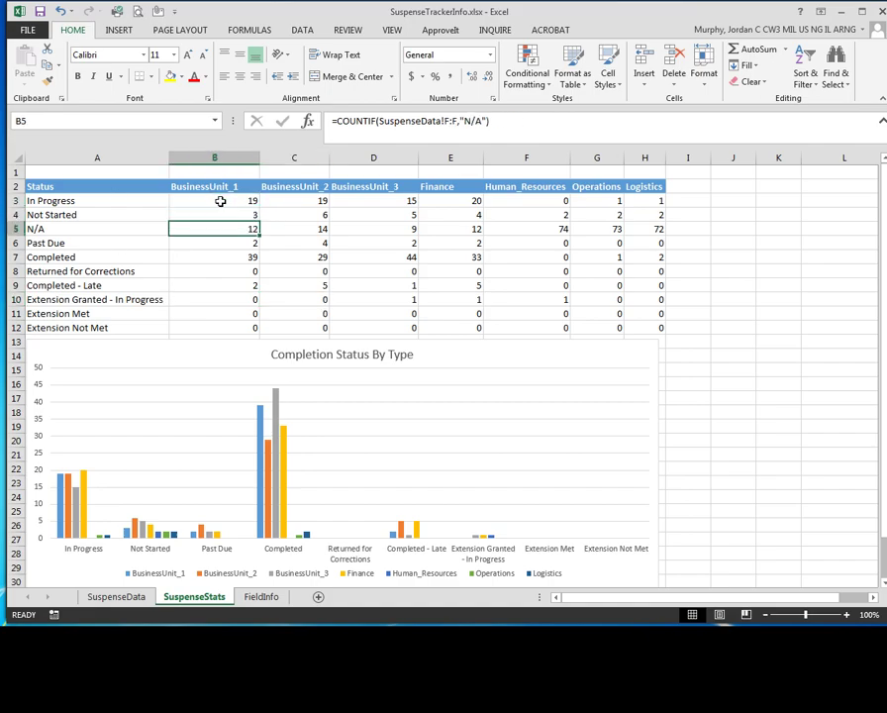
pyautogui.press('Down')
pyautogui.press('Left')
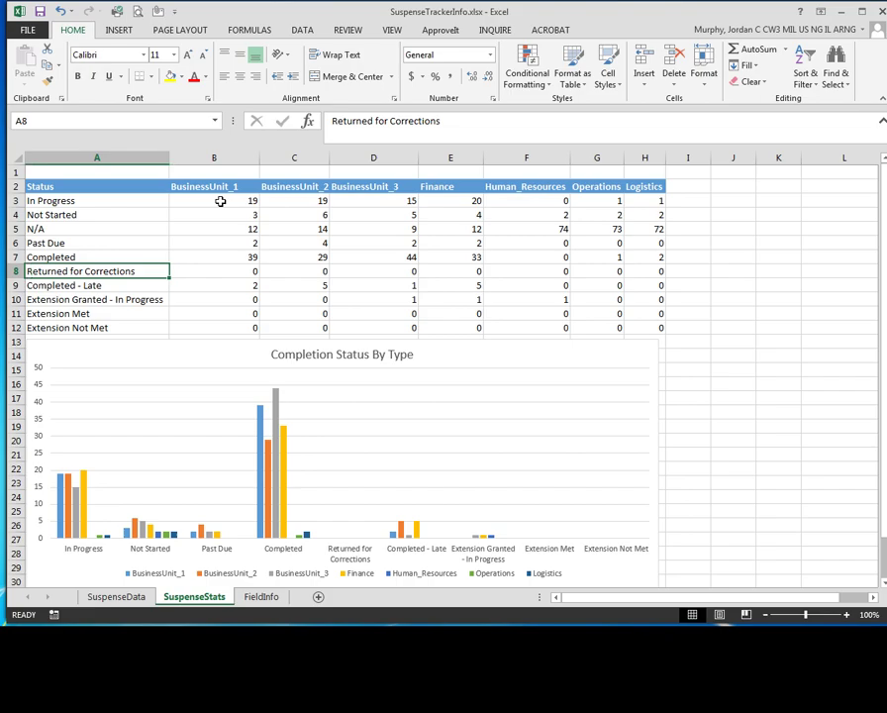
pyautogui.press('Right')
pyautogui.press('Down')
pyautogui.press('Up')
pyautogui.press('Up')
pyautogui.press('Up')
pyautogui.press('Up')
pyautogui.press('Up')
pyautogui.press('Up')
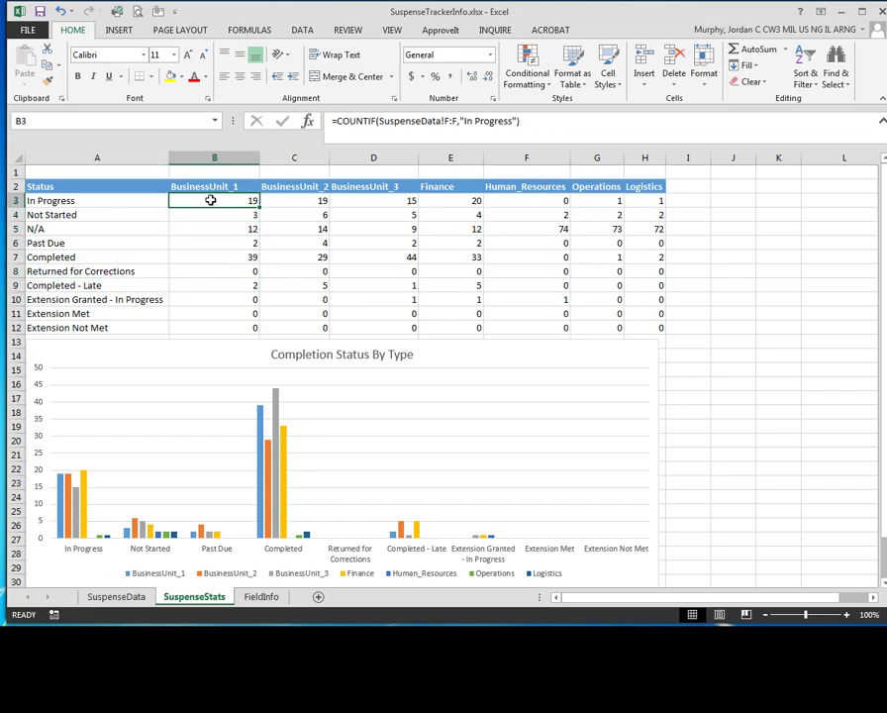
# Select B3:B12 and fill the COUNTIF formulas right through column H (Logistics).
pyautogui.moveTo(209, 199); pyautogui.dragTo(210, 331)
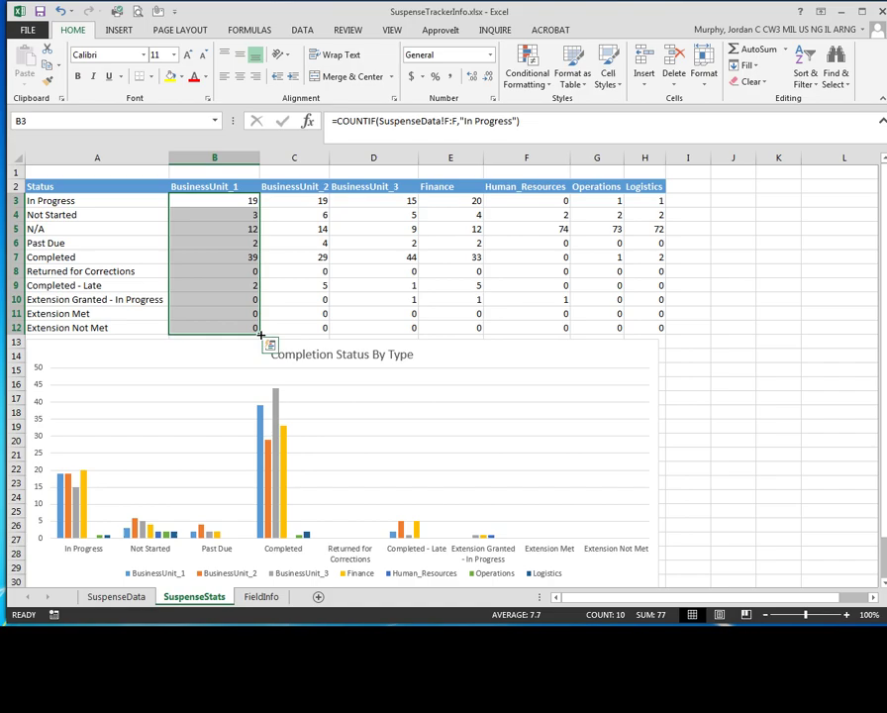
pyautogui.moveTo(258, 334); pyautogui.dragTo(655, 336)
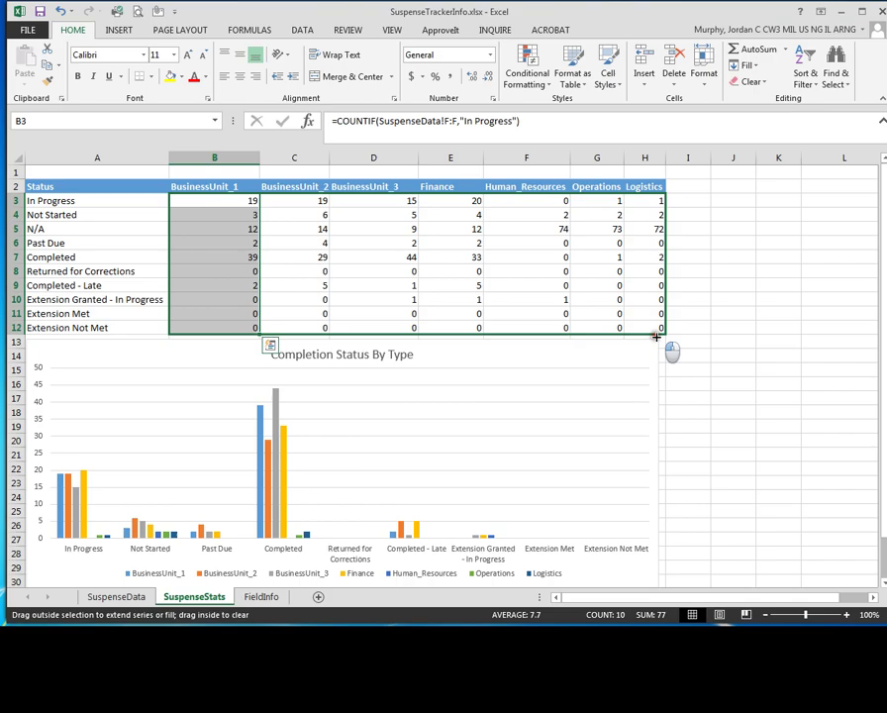
pyautogui.moveTo(655, 337); pyautogui.dragTo(656, 336)
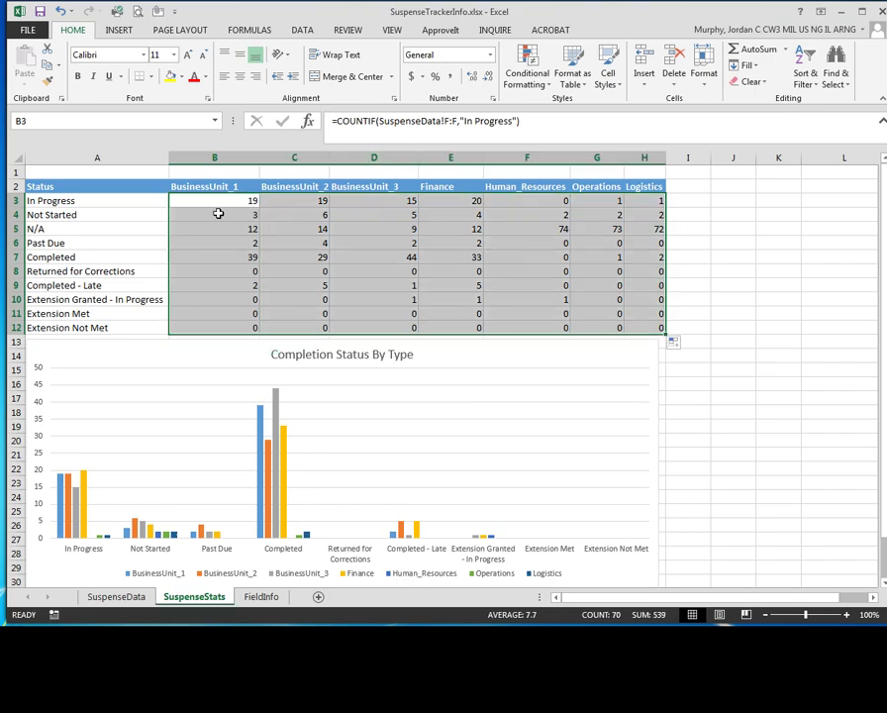
pyautogui.click(450, 202)
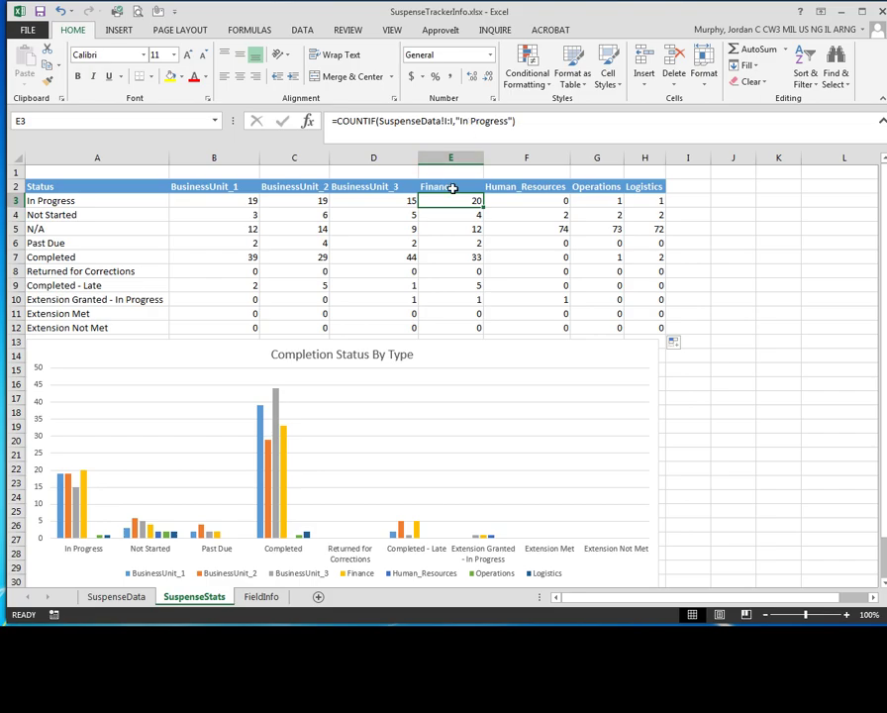
pyautogui.click(451, 156)
pyautogui.click(440, 186)
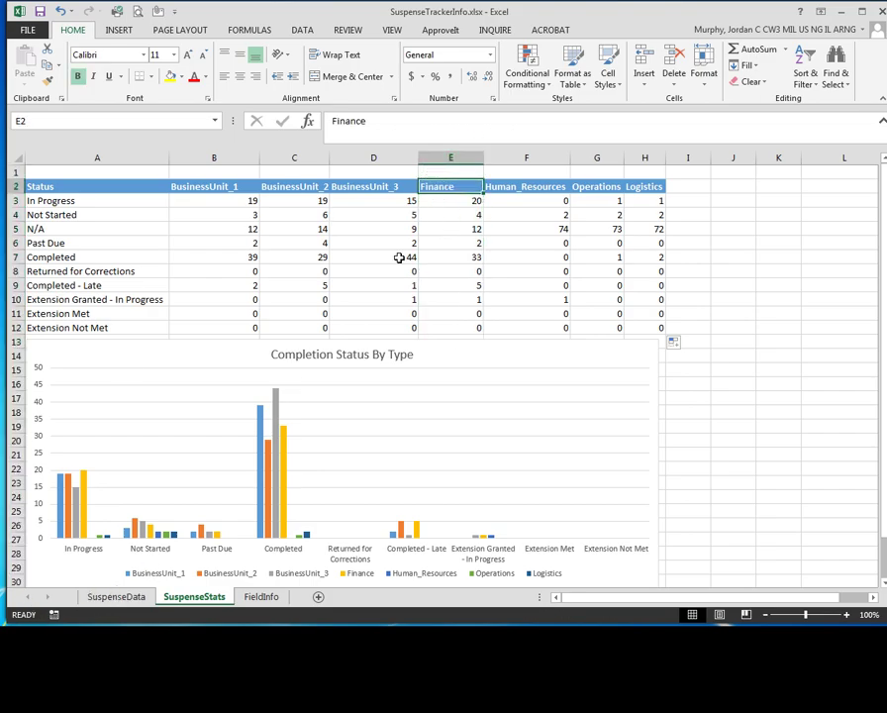
pyautogui.click(116, 596)
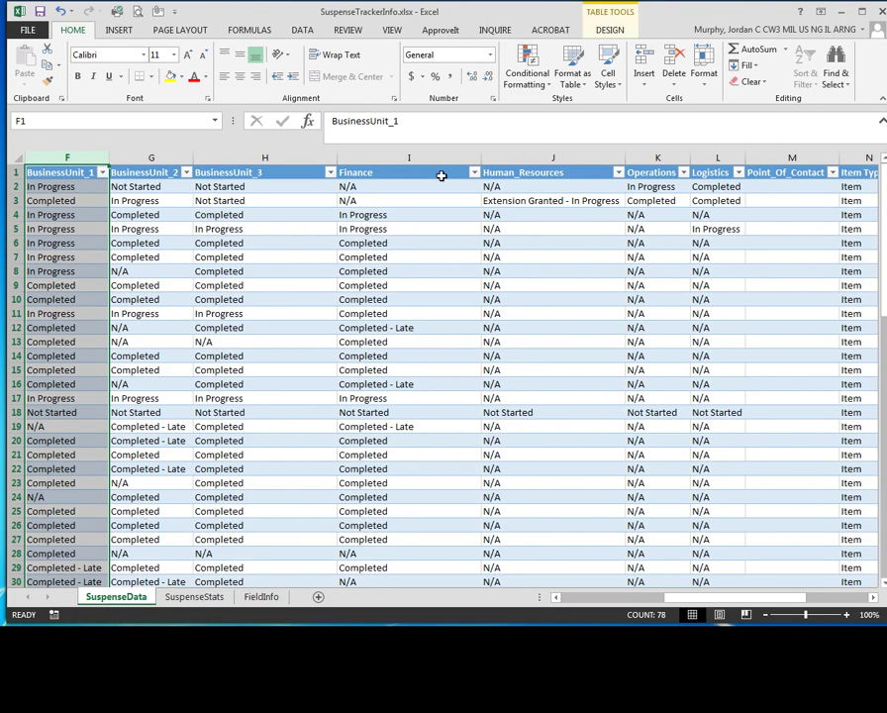
pyautogui.click(366, 173)
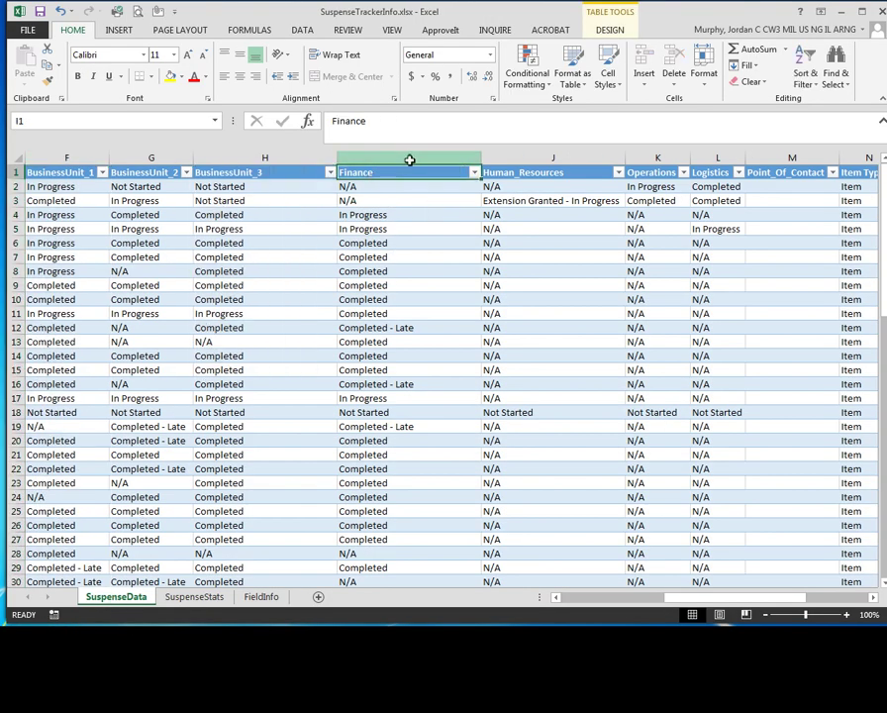
pyautogui.click(184, 596)
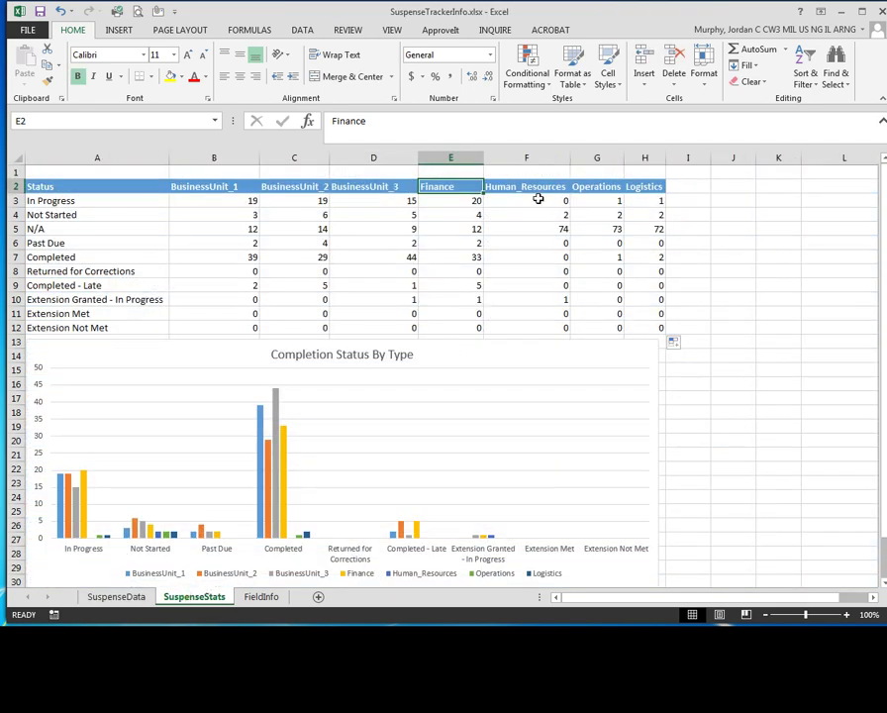
pyautogui.click(539, 188)
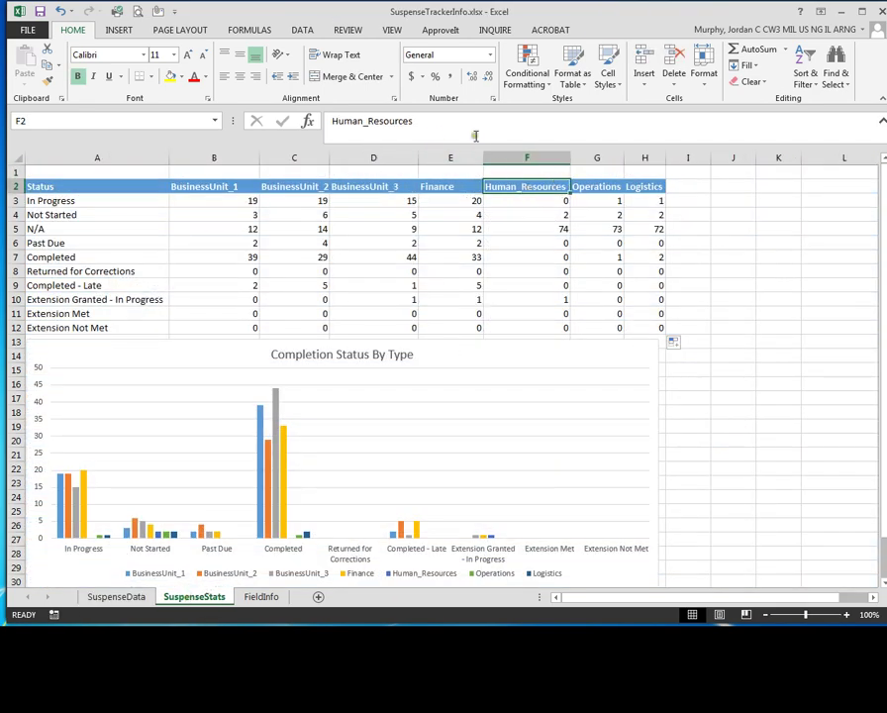
pyautogui.click(535, 202)
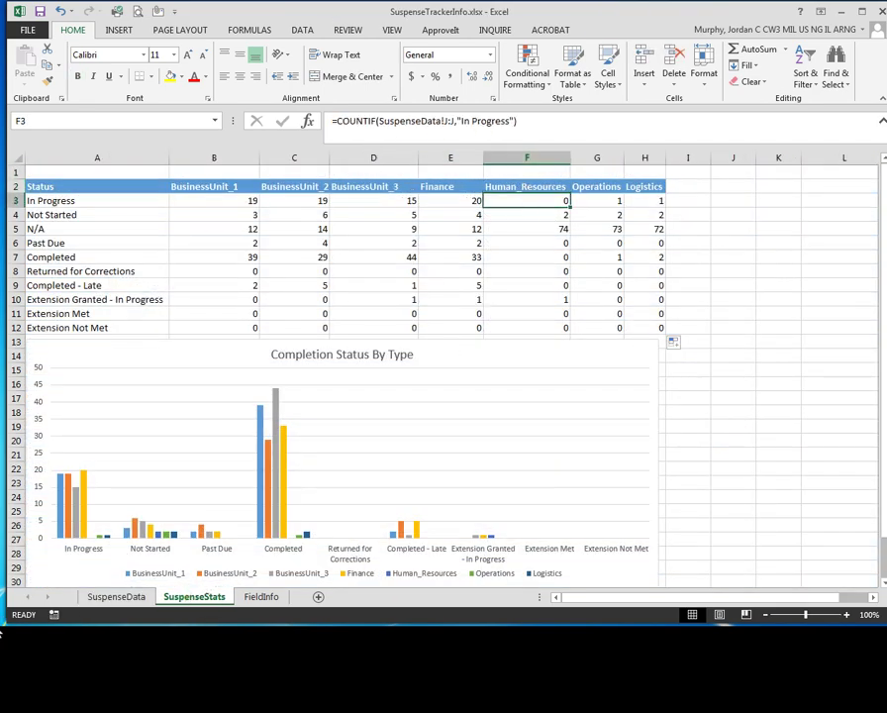
pyautogui.click(116, 596)
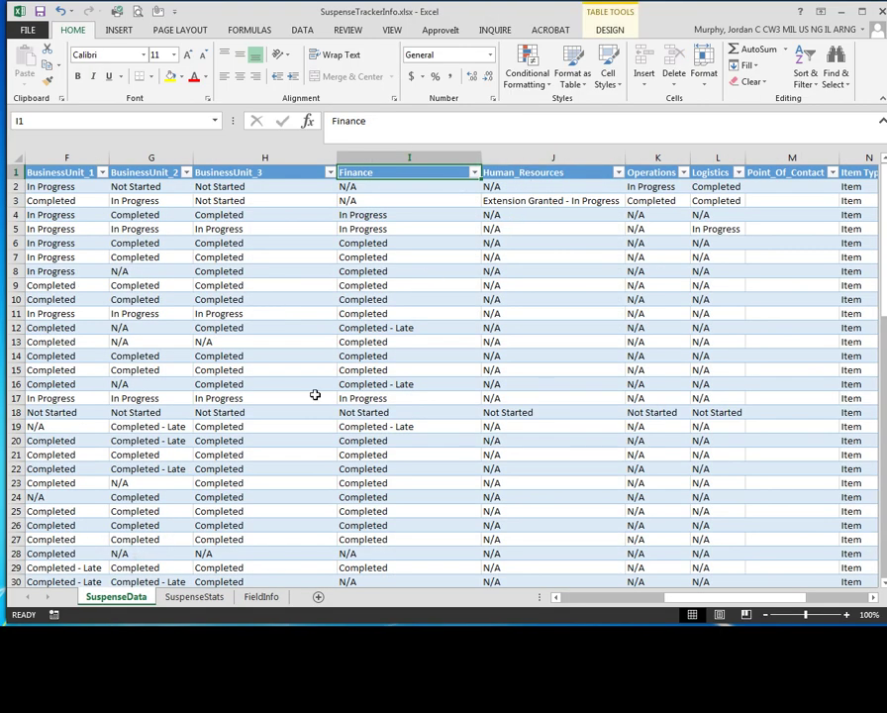
pyautogui.click(194, 596)
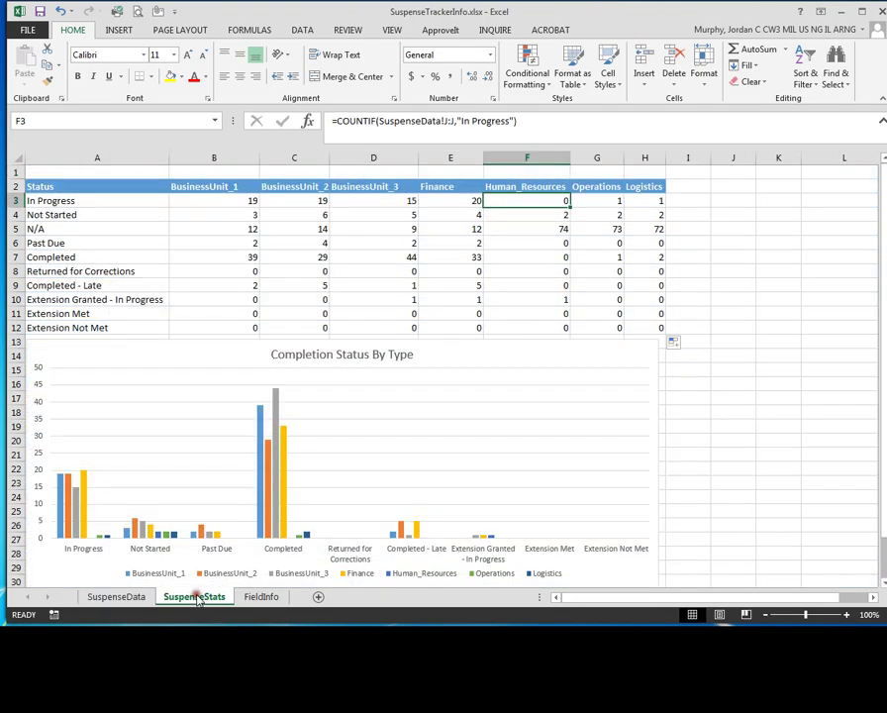
pyautogui.click(550, 215)
# Deselect the Completion Status By Type chart and select A2:H12 as the new chart's data.
pyautogui.press('Down')
pyautogui.press('Down')
pyautogui.press('Down')
pyautogui.press('Down')
pyautogui.press('Down')
pyautogui.press('Down')
pyautogui.press('Down')
pyautogui.press('Down')
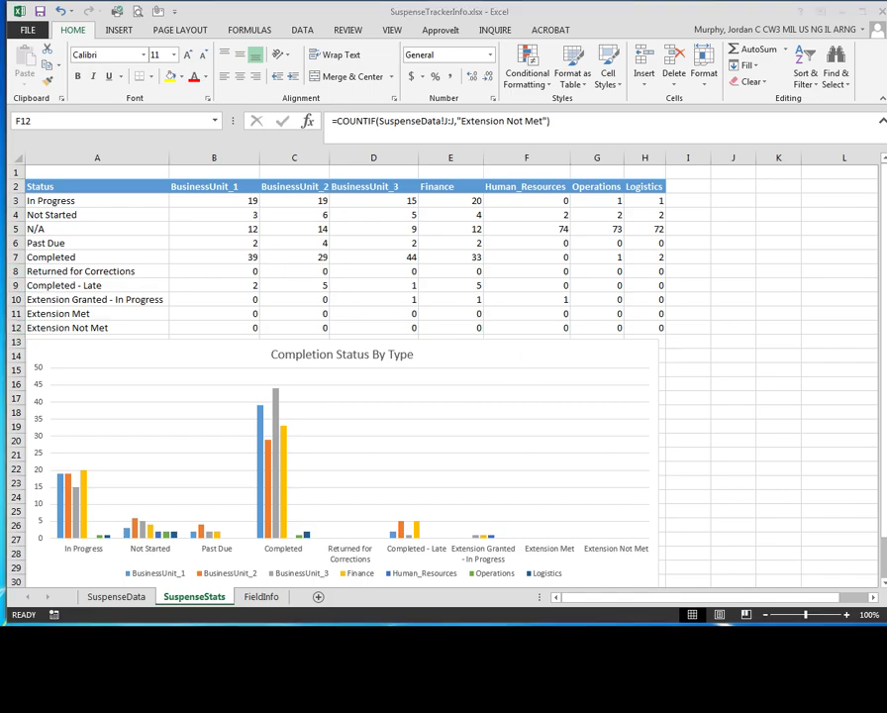
pyautogui.click(87, 364)
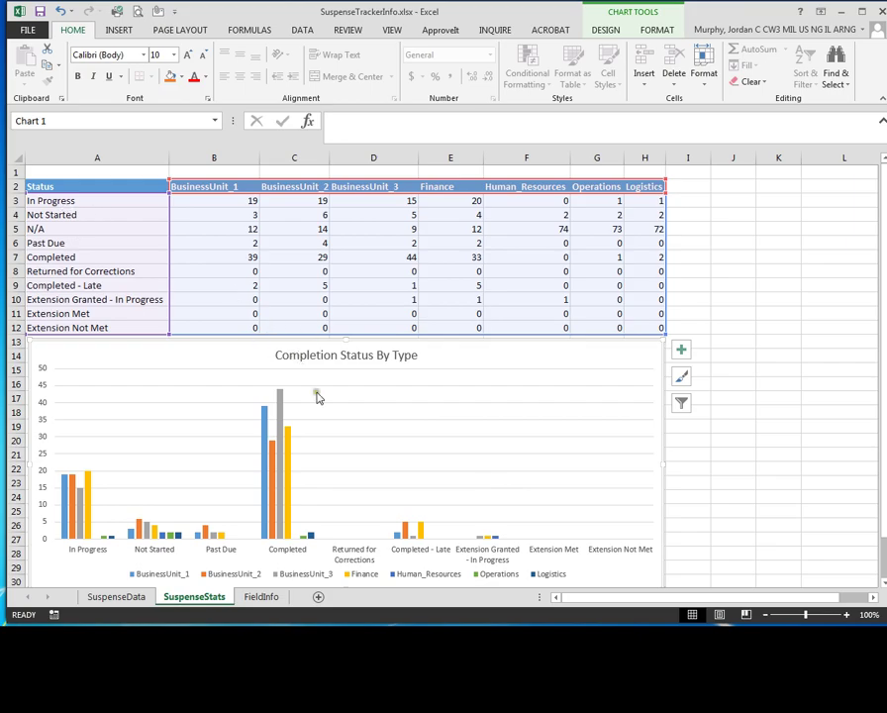
pyautogui.click(772, 261)
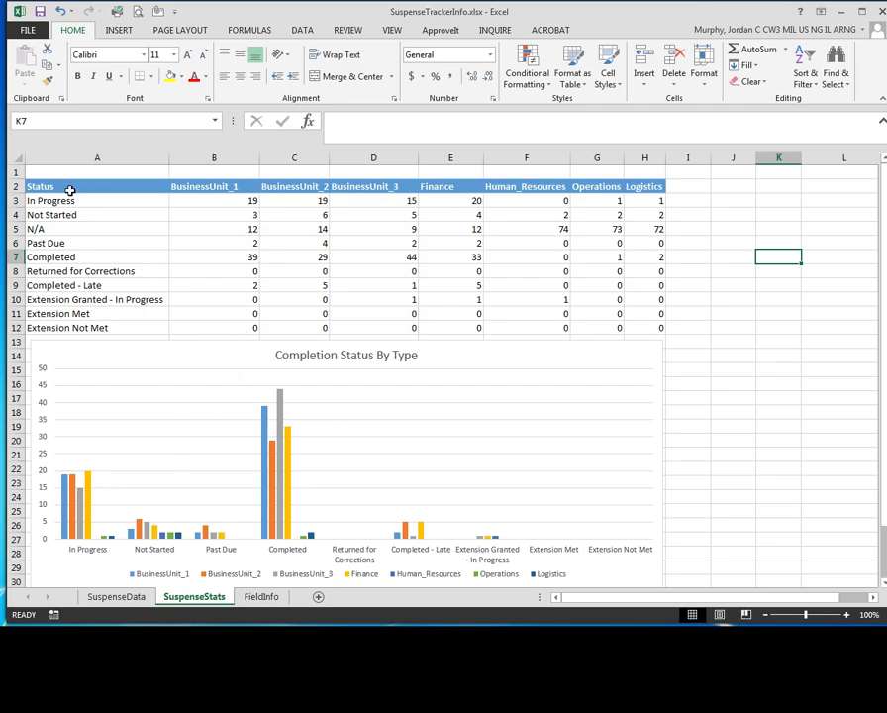
pyautogui.moveTo(60, 188); pyautogui.dragTo(645, 330)
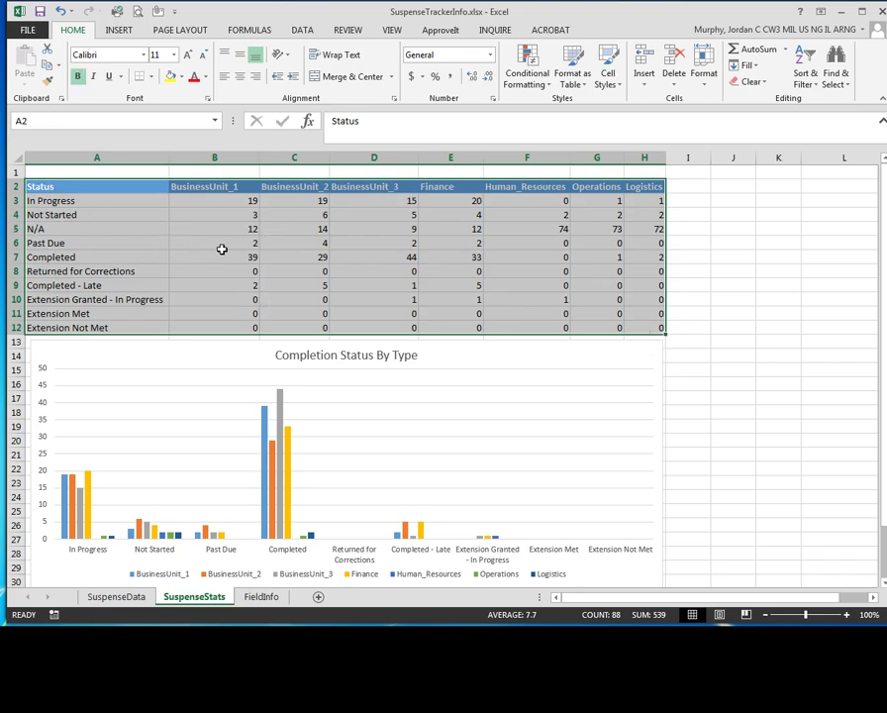
pyautogui.click(119, 31)
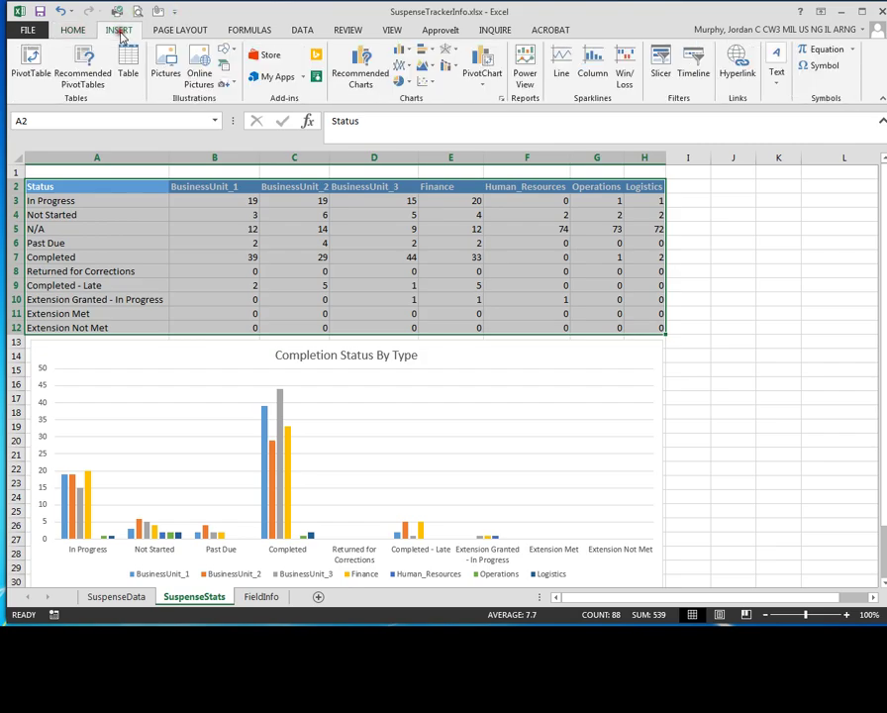
pyautogui.click(407, 52)
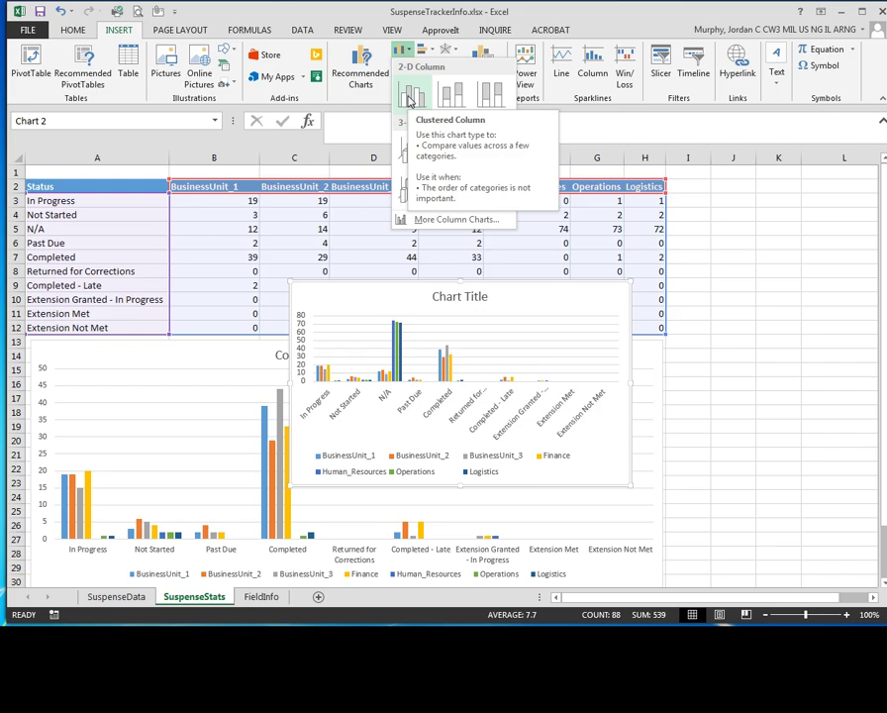
pyautogui.click(413, 96)
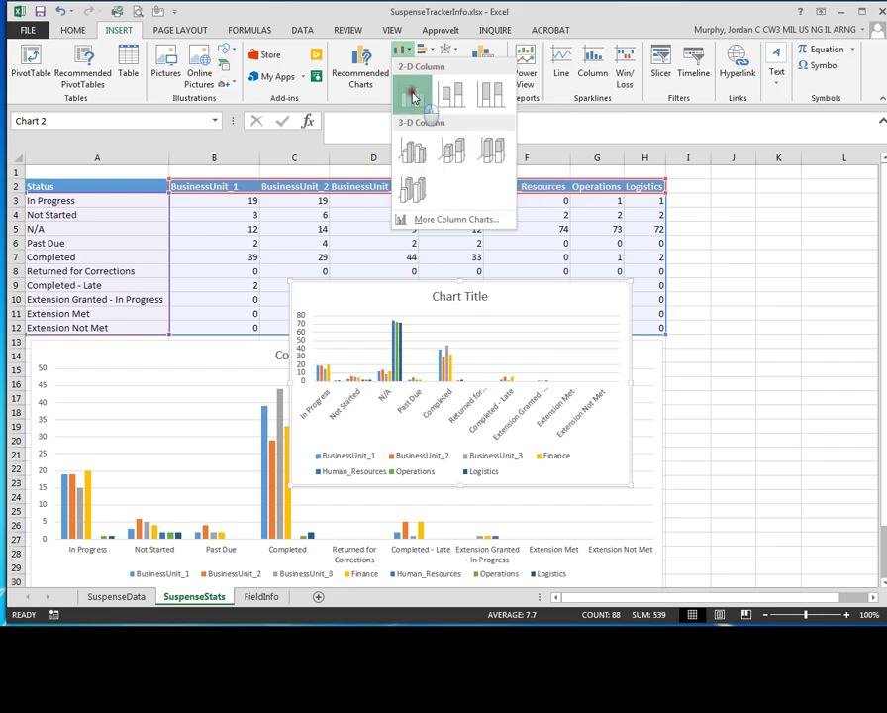
pyautogui.click(448, 374)
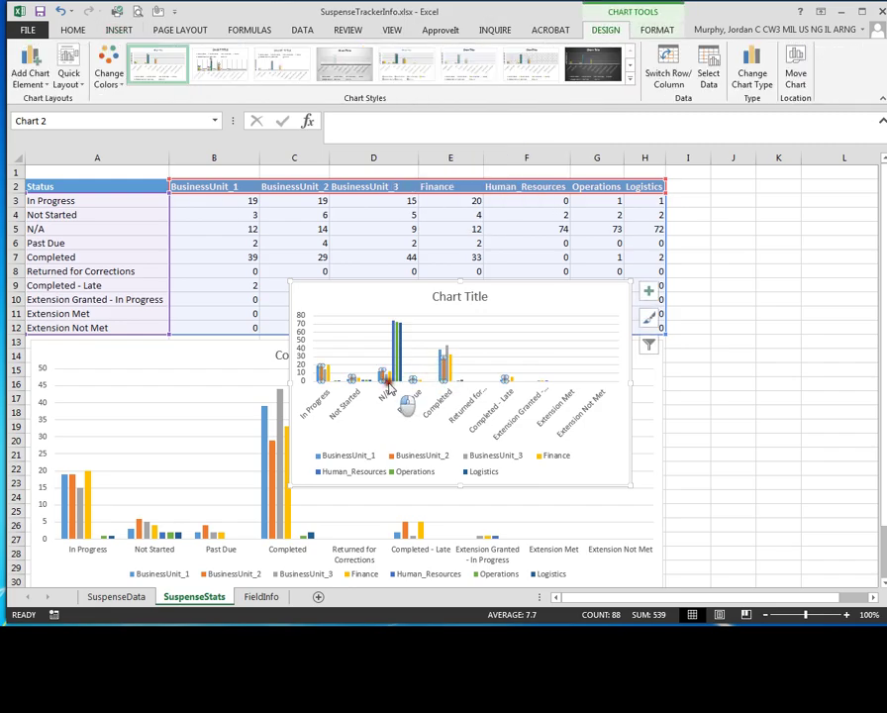
pyautogui.click(540, 300)
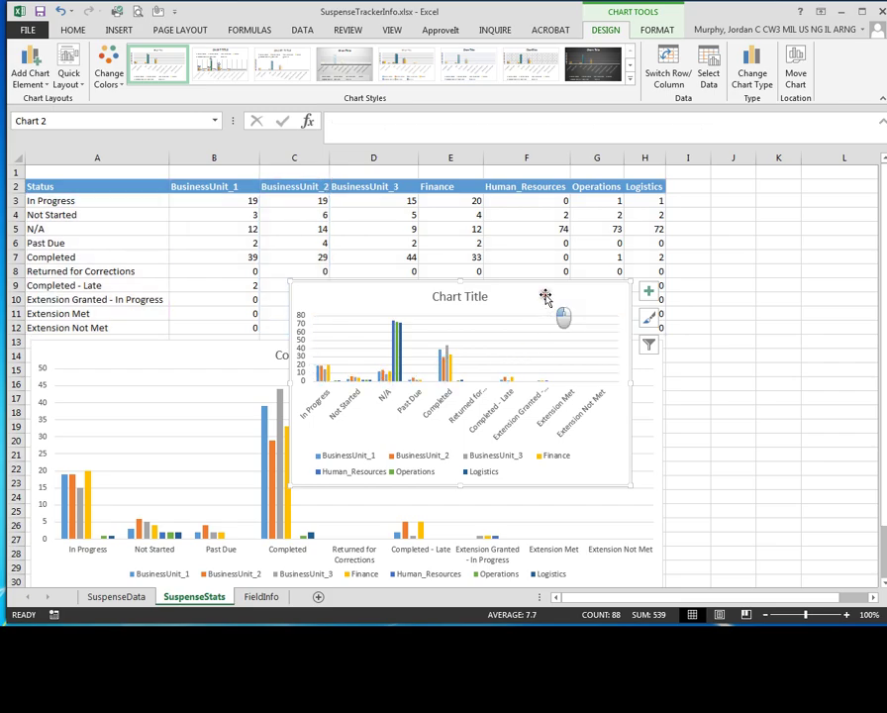
pyautogui.moveTo(546, 299); pyautogui.dragTo(453, 360)
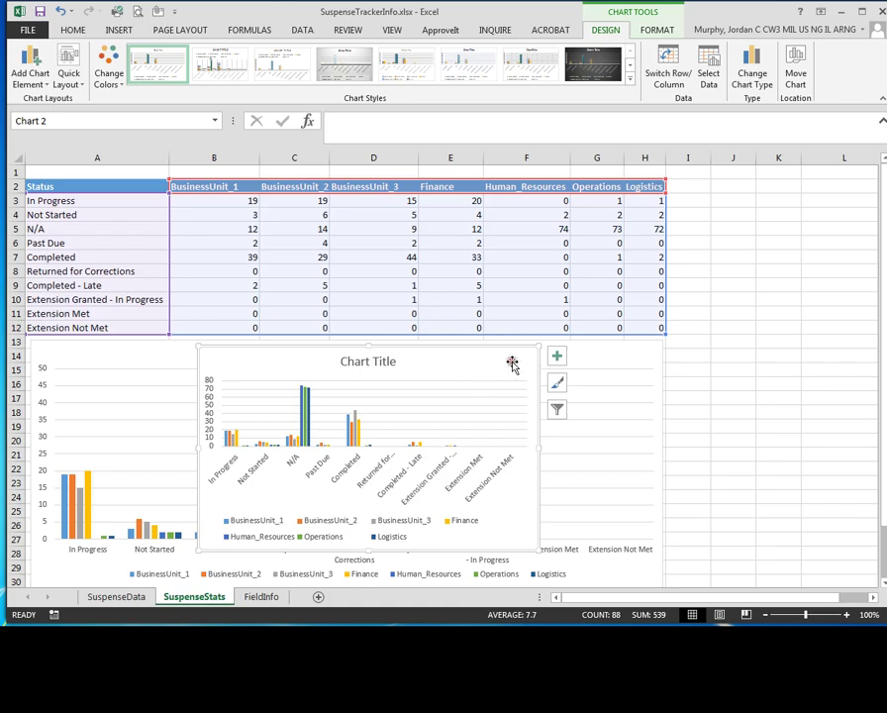
pyautogui.press('Delete')
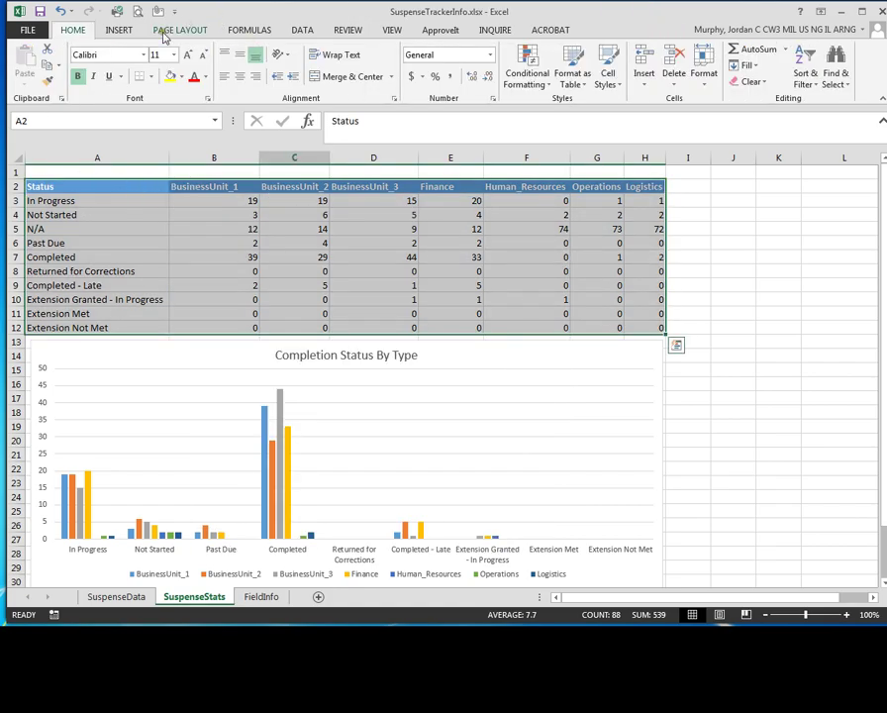
pyautogui.click(120, 30)
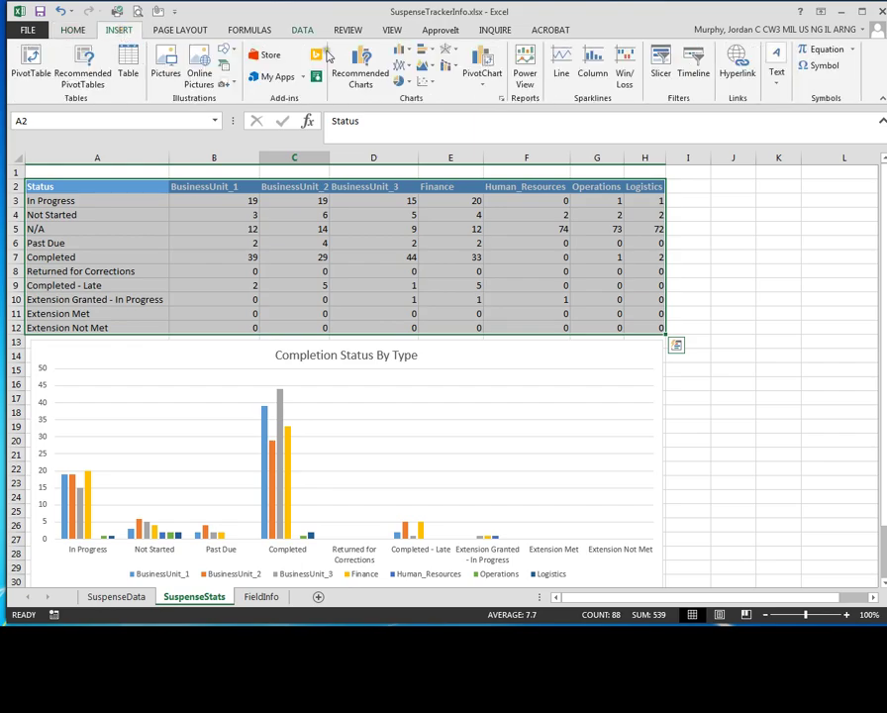
pyautogui.click(408, 52)
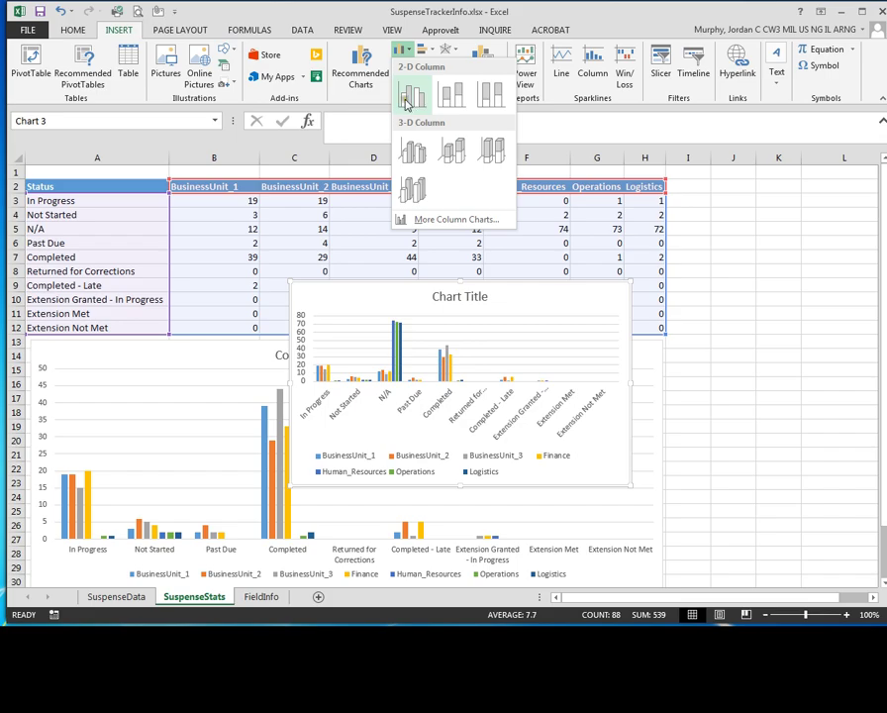
pyautogui.click(774, 305)
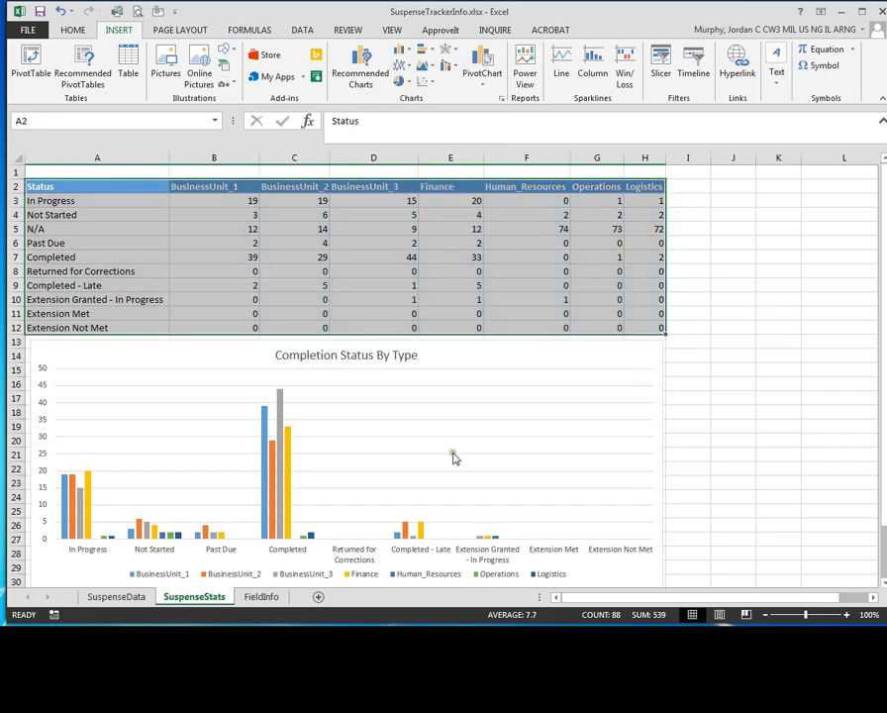
pyautogui.scroll(-3, 454, 457)
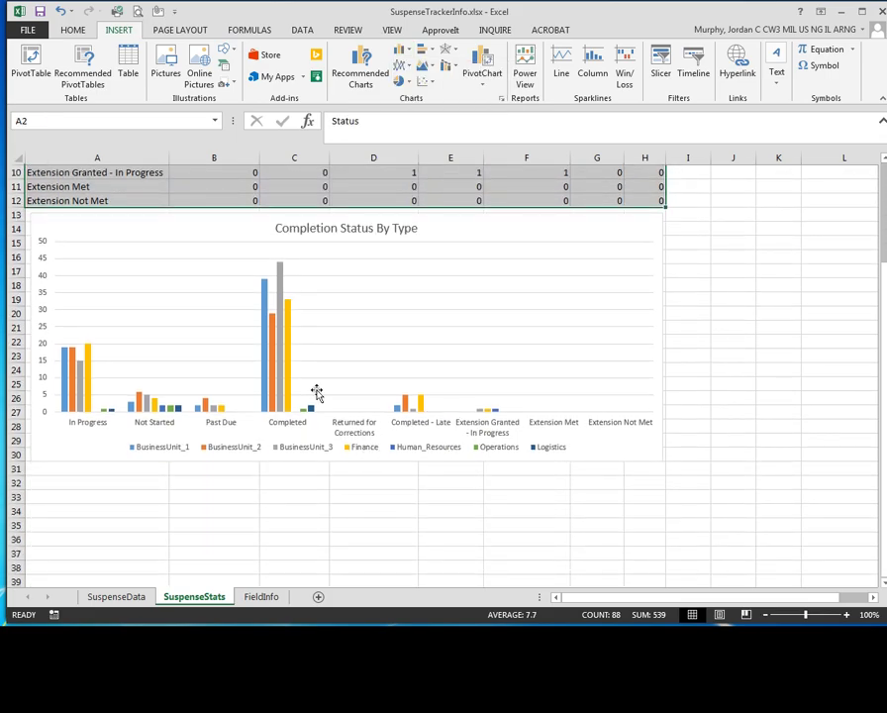
pyautogui.scroll(2, 563, 379)
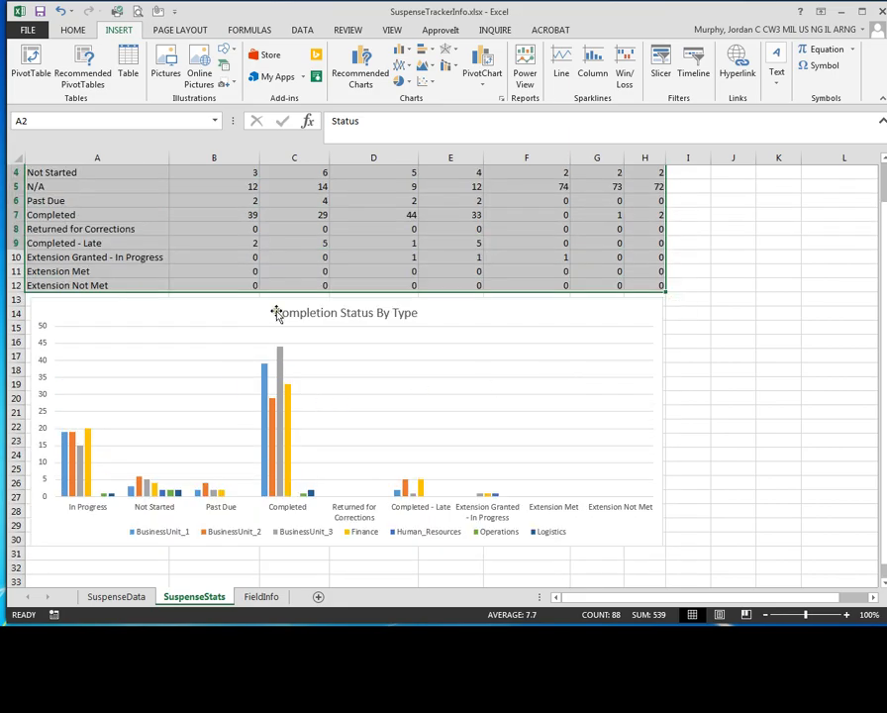
pyautogui.scroll(1, 277, 312)
pyautogui.click(14, 228)
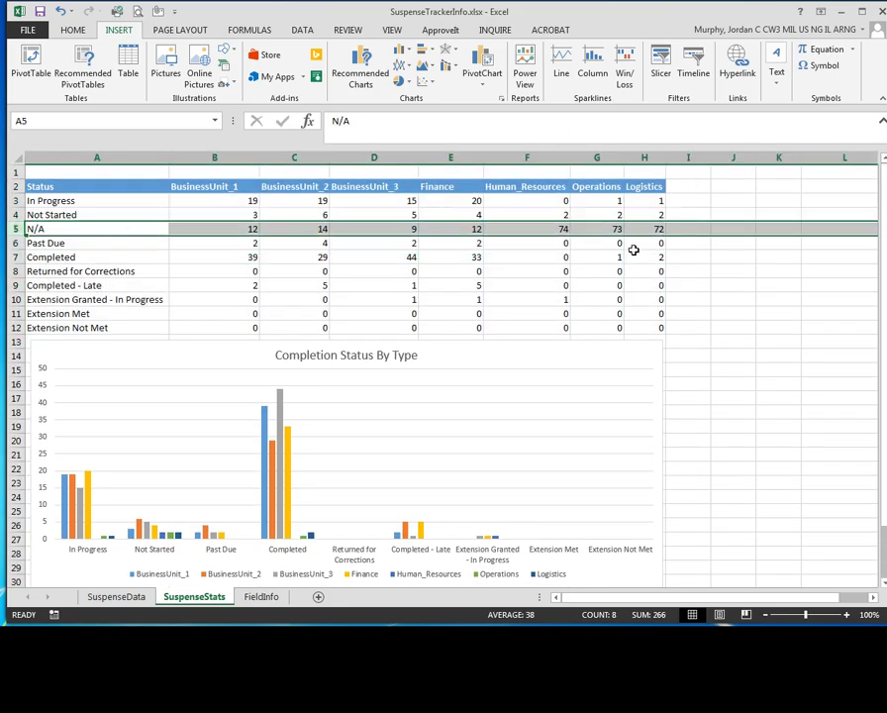
pyautogui.scroll(-1, 382, 400)
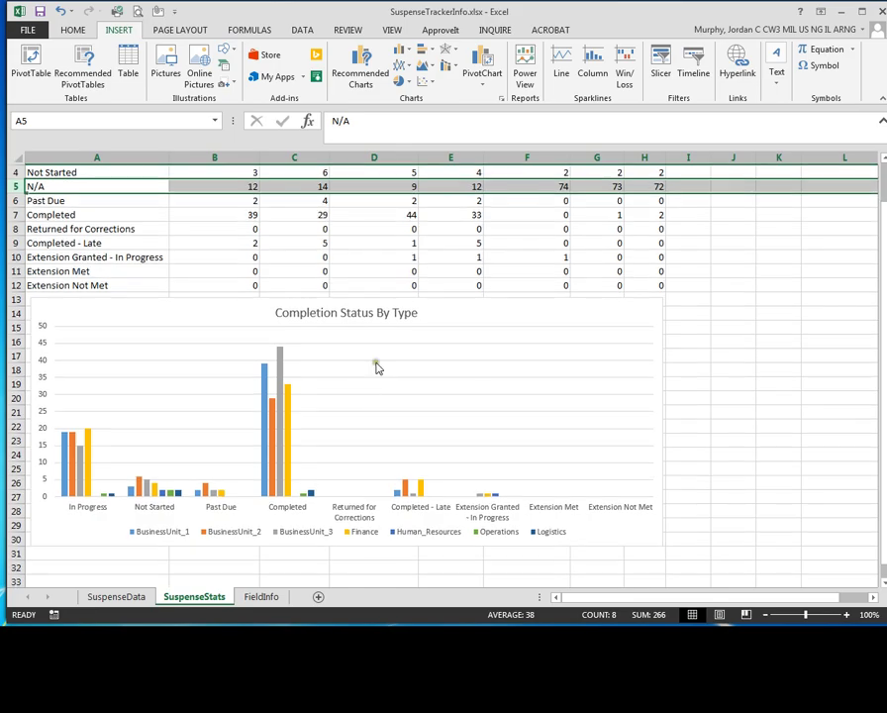
# Uncheck the N/A category in Chart Filters and apply, leaving nine statuses plotted.
pyautogui.click(371, 343)
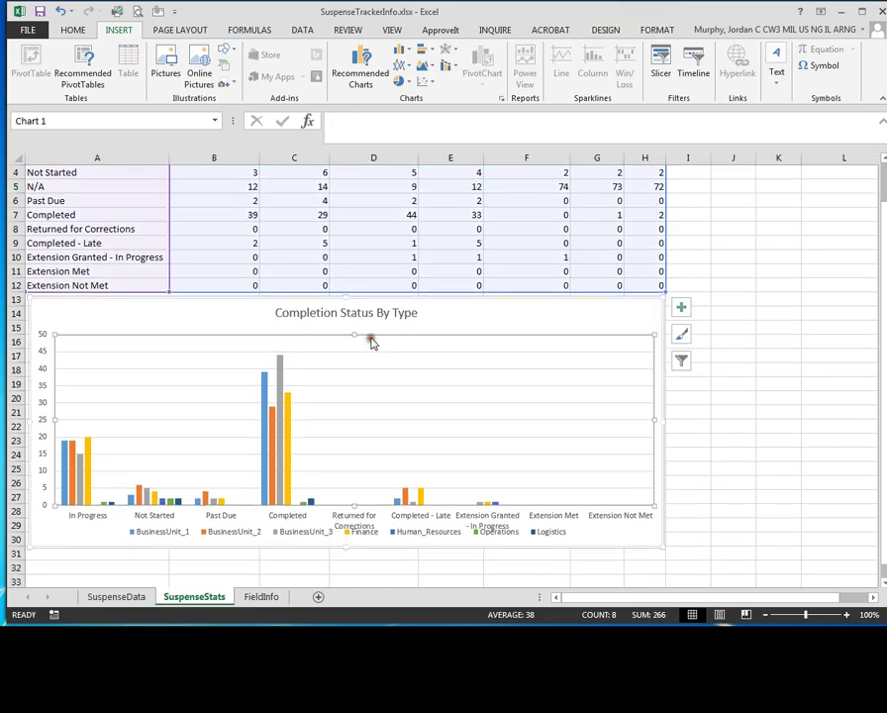
pyautogui.click(475, 321)
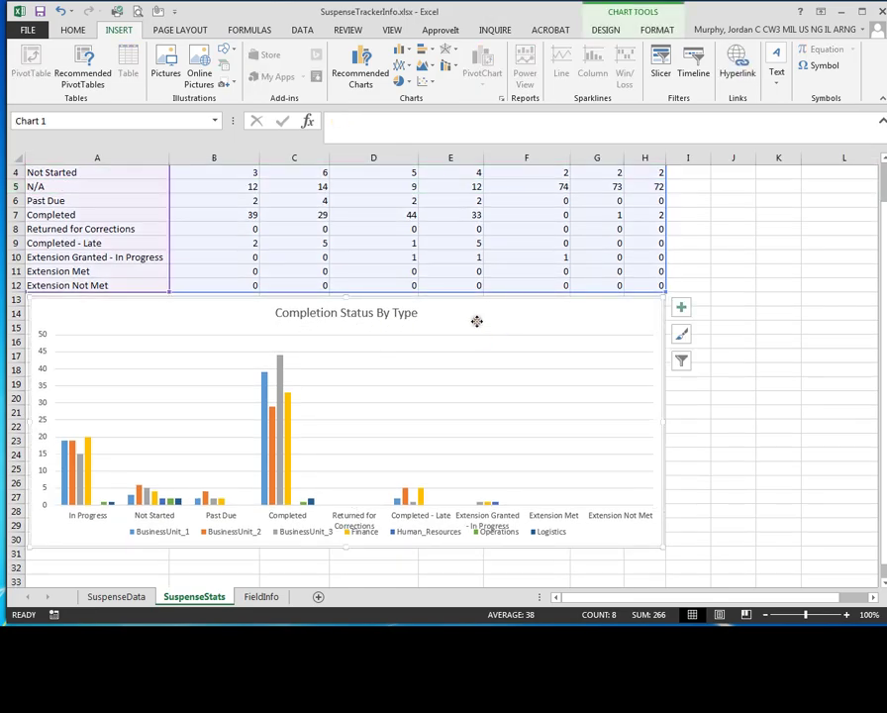
pyautogui.click(681, 363)
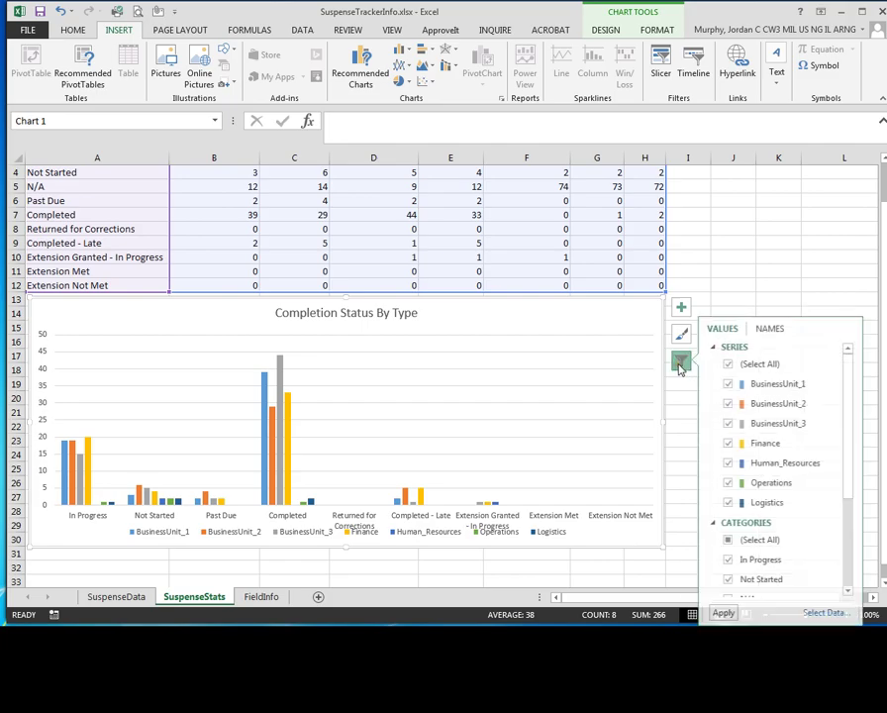
pyautogui.moveTo(847, 388); pyautogui.dragTo(849, 499)
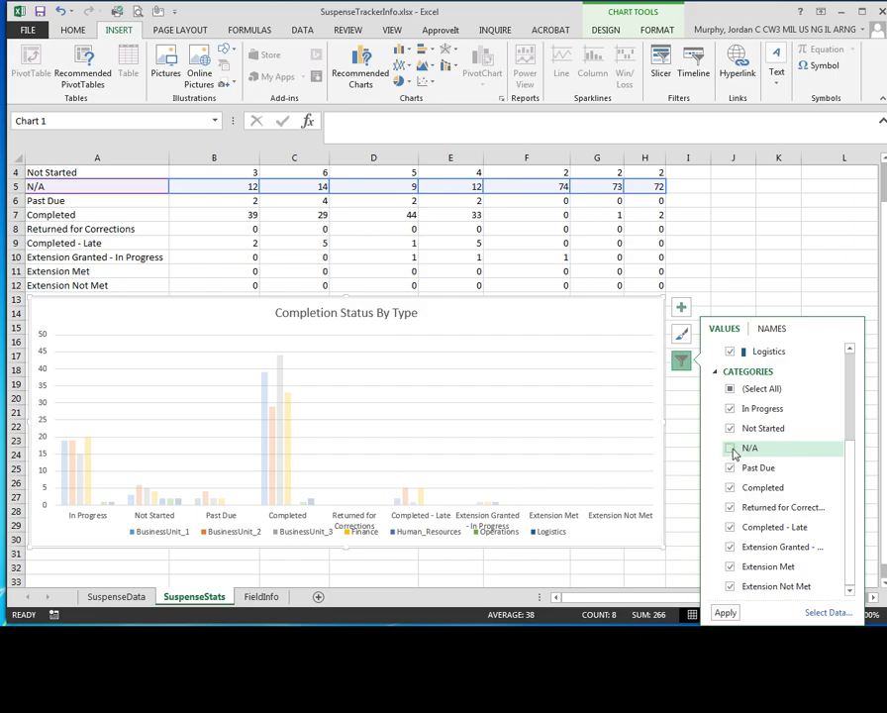
pyautogui.click(734, 449)
pyautogui.click(725, 611)
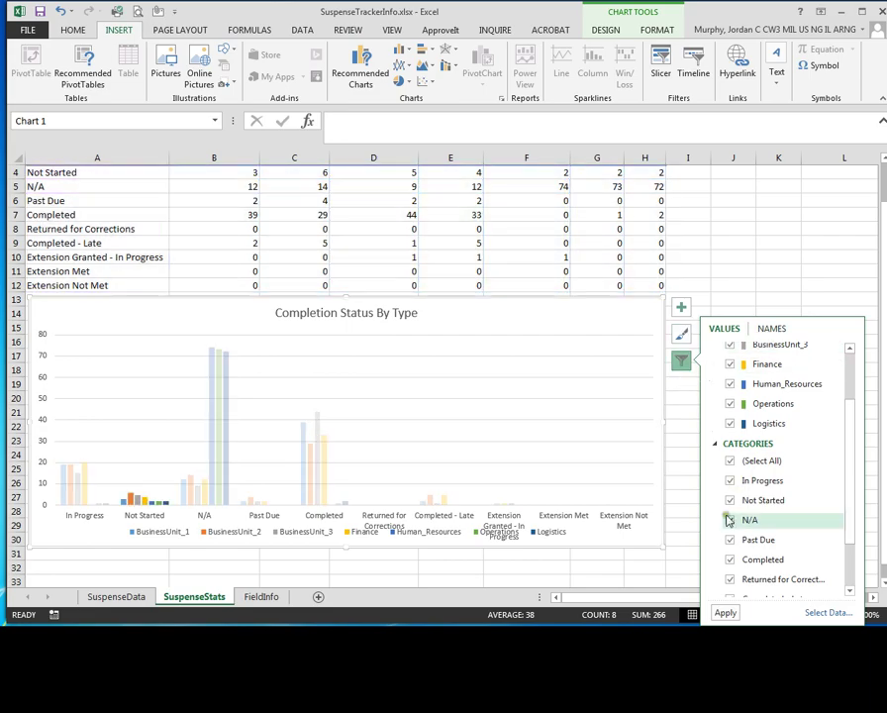
pyautogui.click(732, 520)
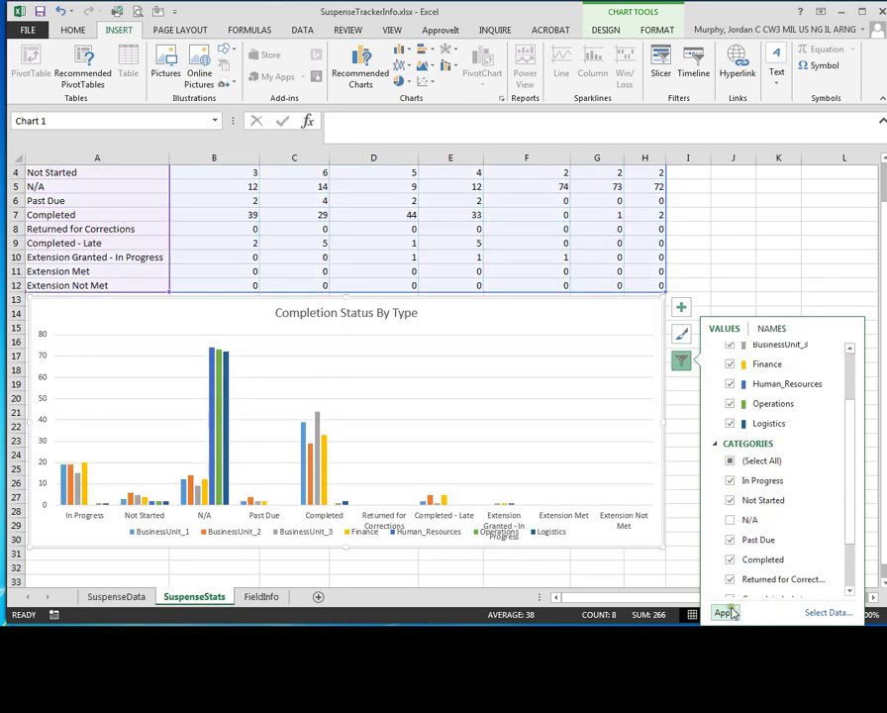
pyautogui.click(724, 612)
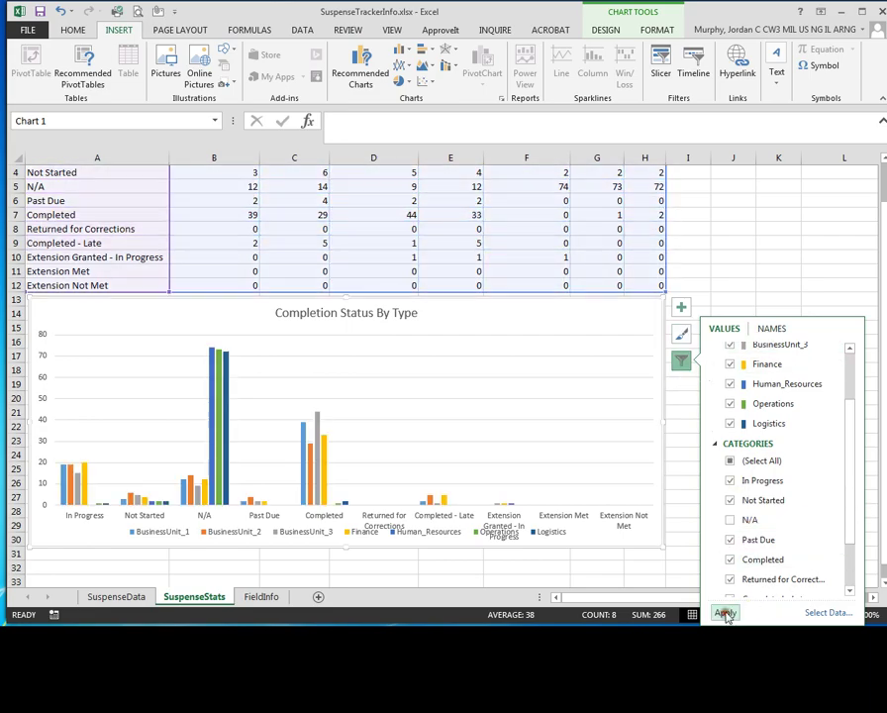
pyautogui.click(761, 265)
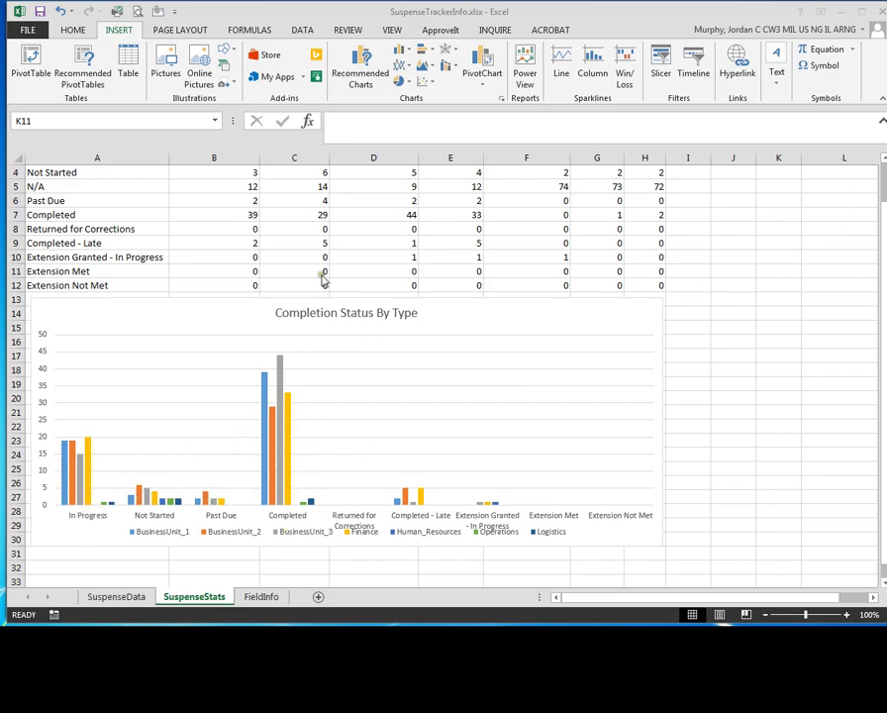
pyautogui.click(401, 315)
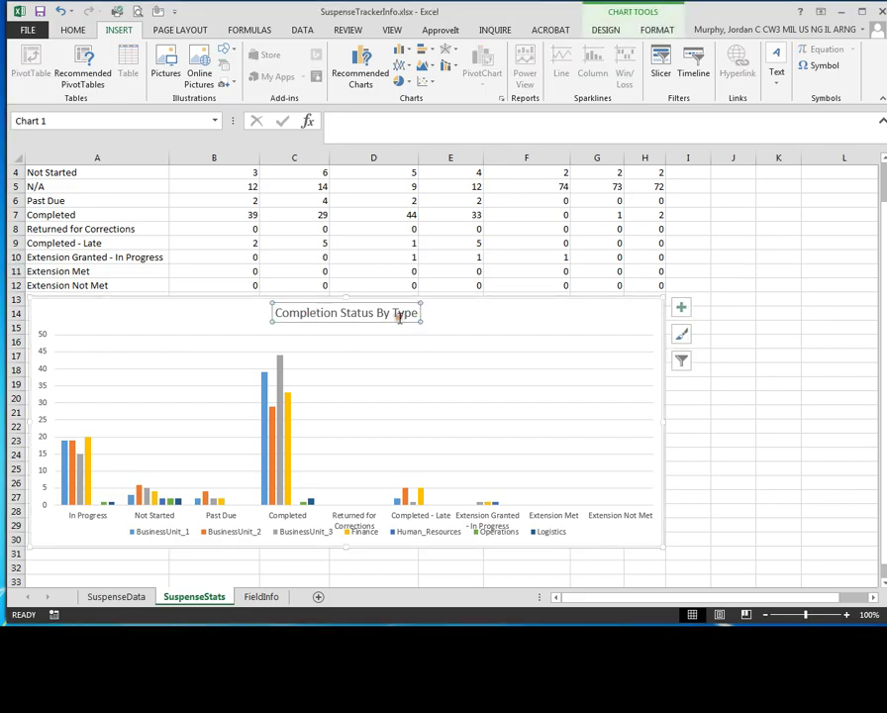
pyautogui.moveTo(280, 312); pyautogui.dragTo(406, 311)
pyautogui.write('Wha')
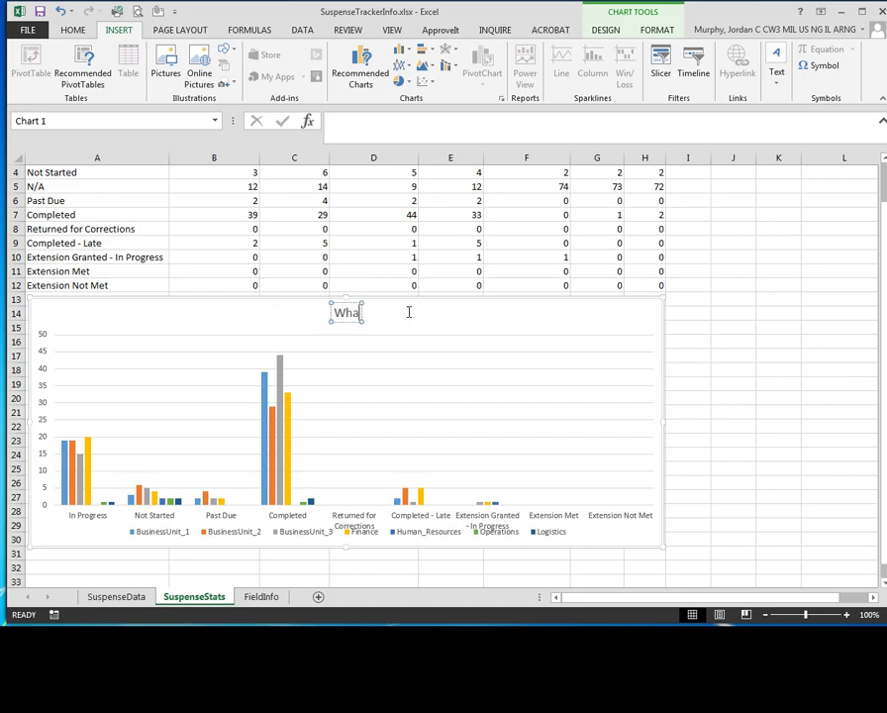
pyautogui.write('tever you Want')
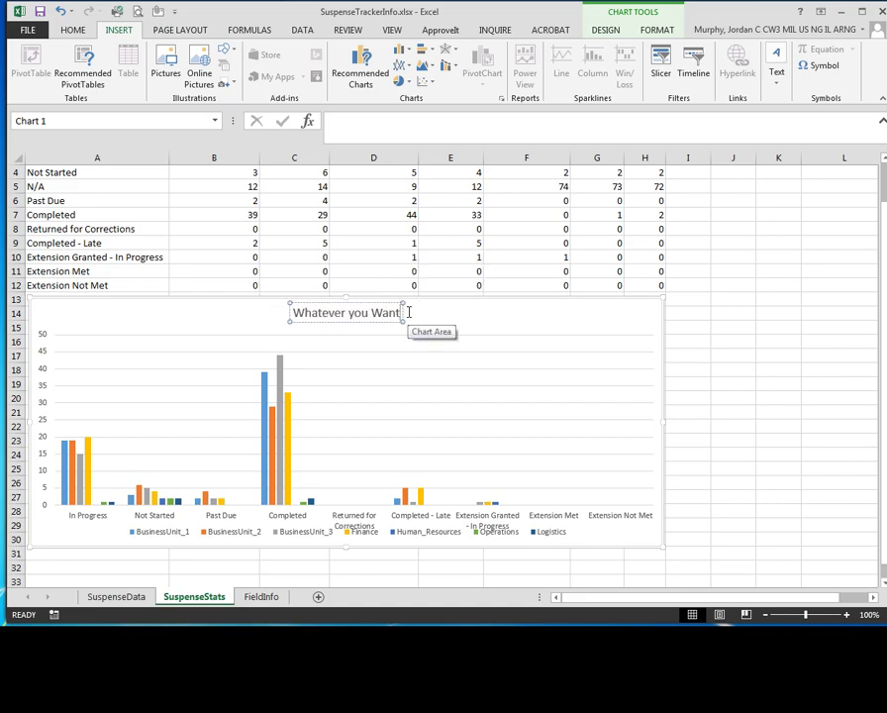
pyautogui.hotkey('ctrl', 'z')
pyautogui.click(392, 313)
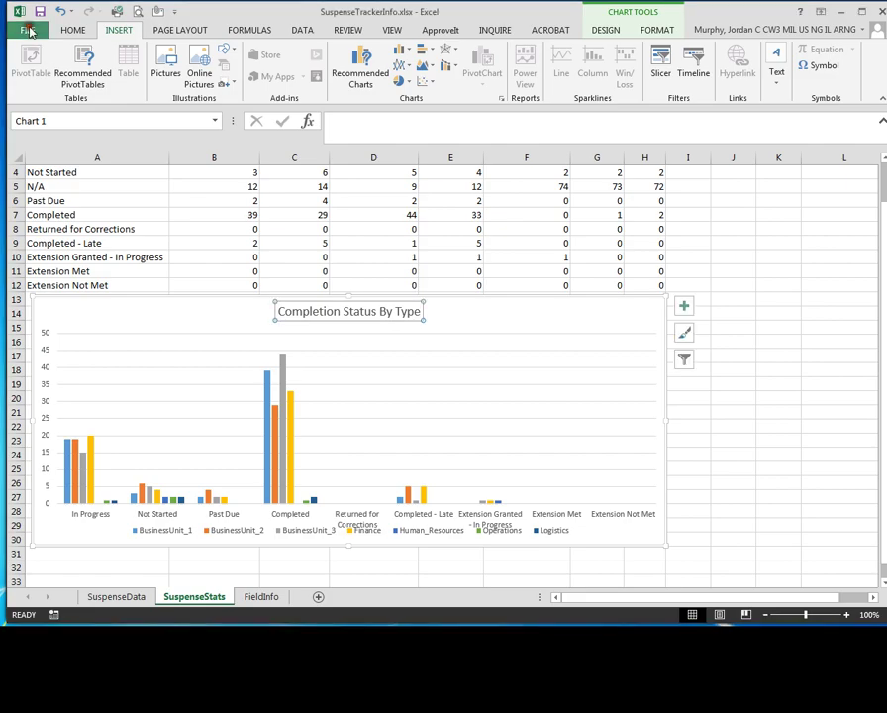
pyautogui.click(30, 30)
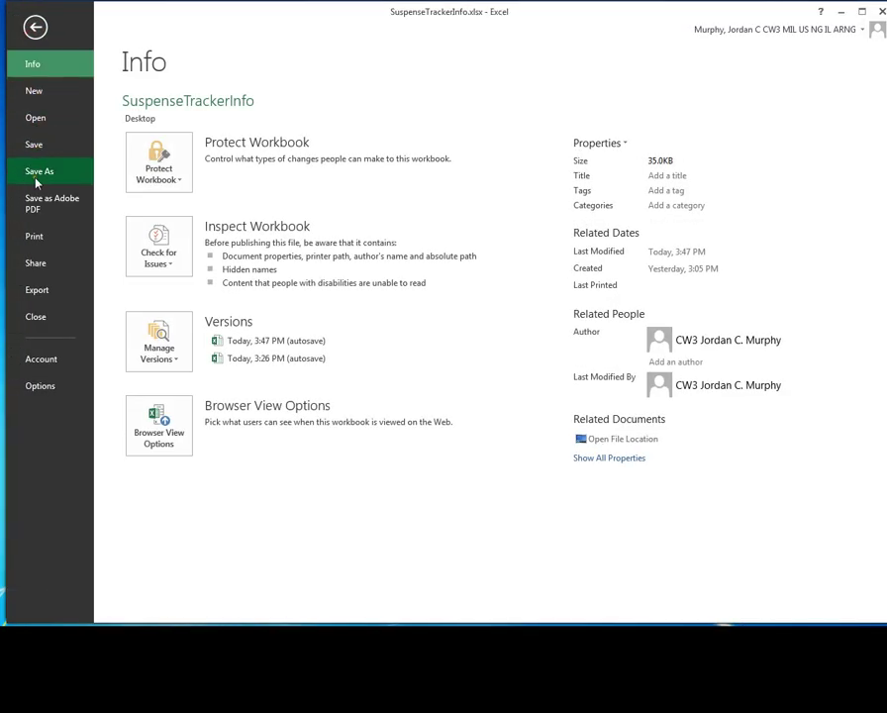
pyautogui.click(36, 178)
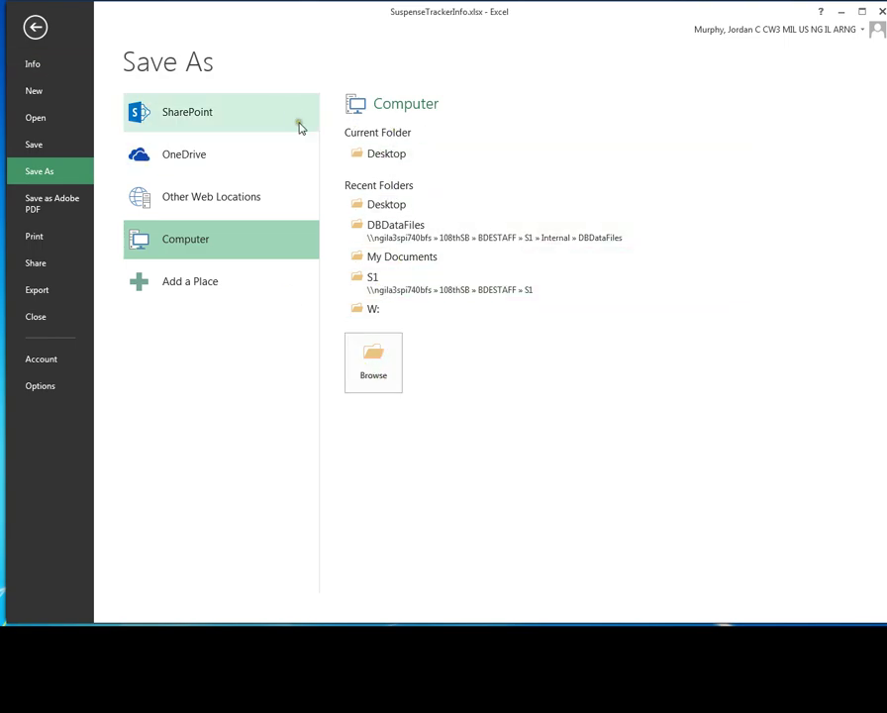
pyautogui.click(37, 29)
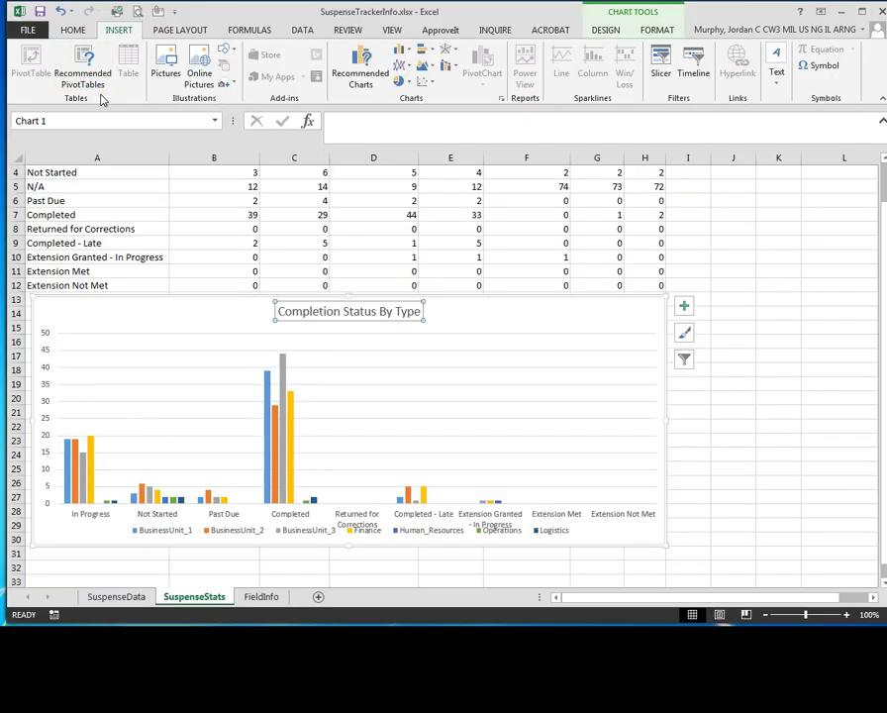
# Switch to the SuspenseData sheet and select a cell in its status table.
pyautogui.click(116, 596)
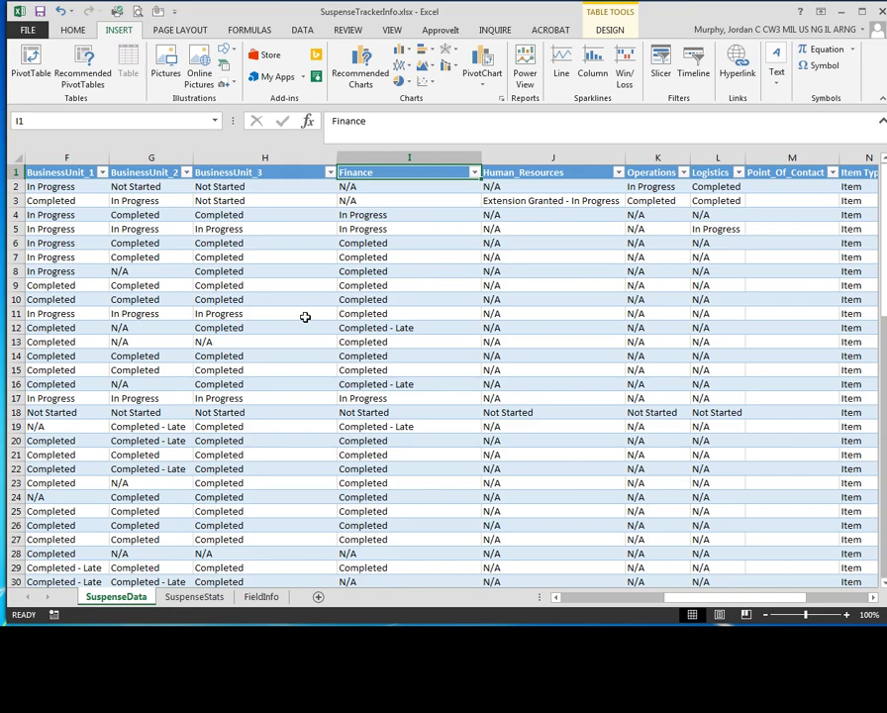
pyautogui.click(186, 243)
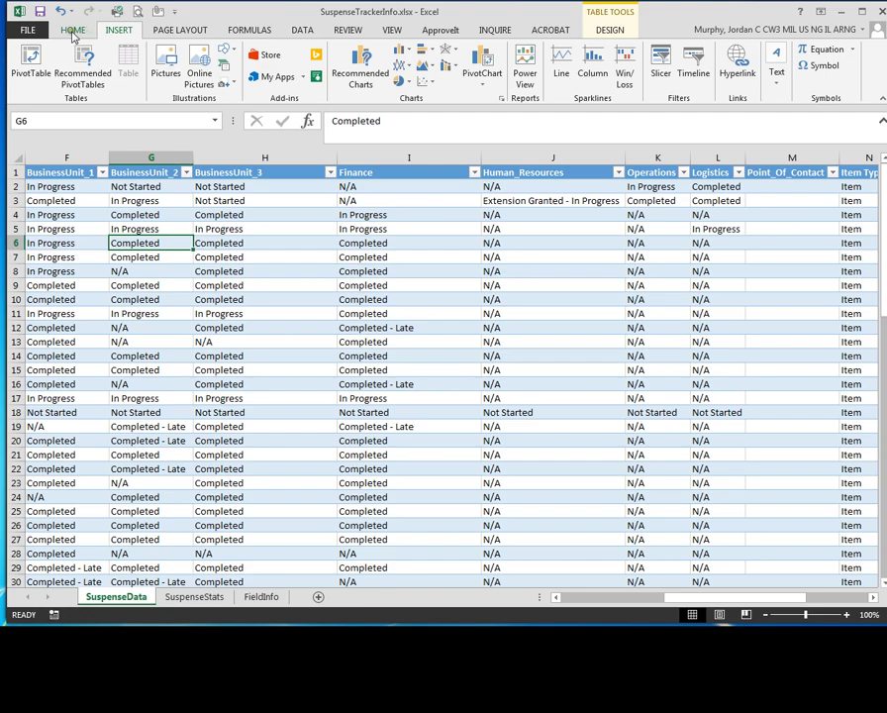
# In owssvr connection properties, check Enable background refresh and Refresh data when opening the file.
pyautogui.click(303, 31)
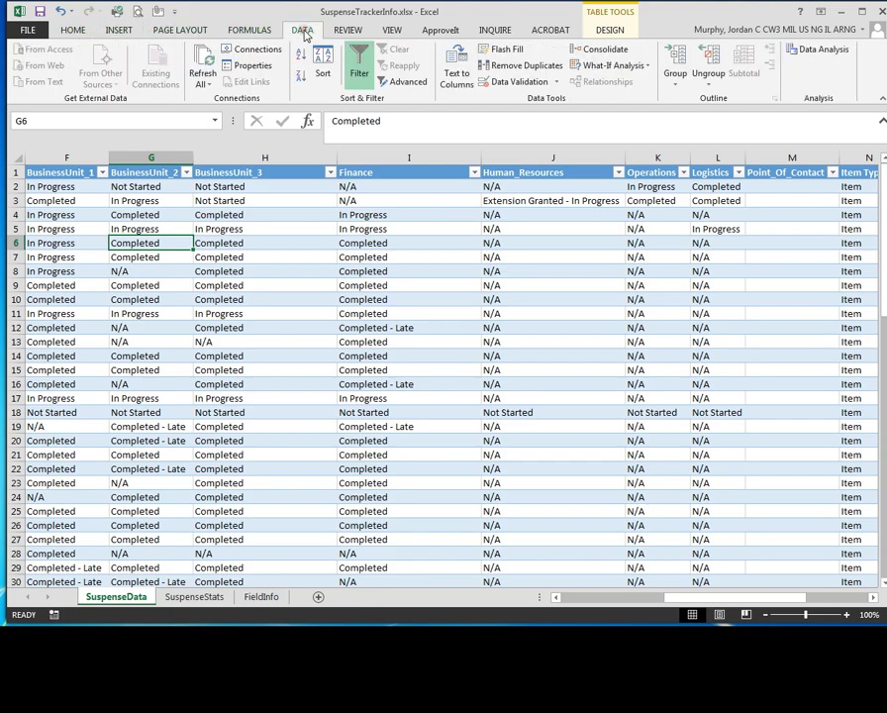
pyautogui.click(254, 54)
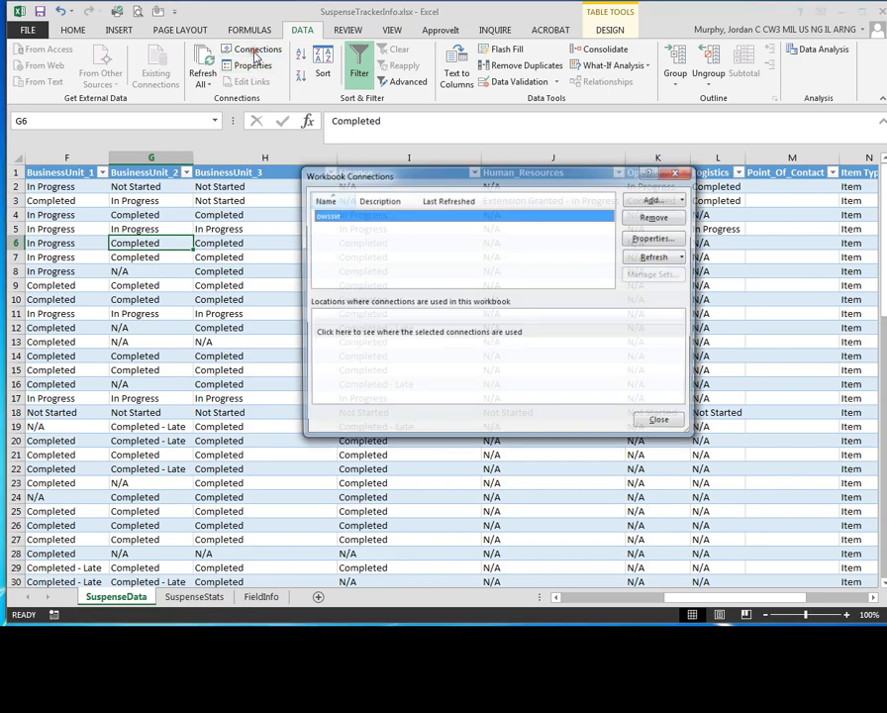
pyautogui.click(664, 241)
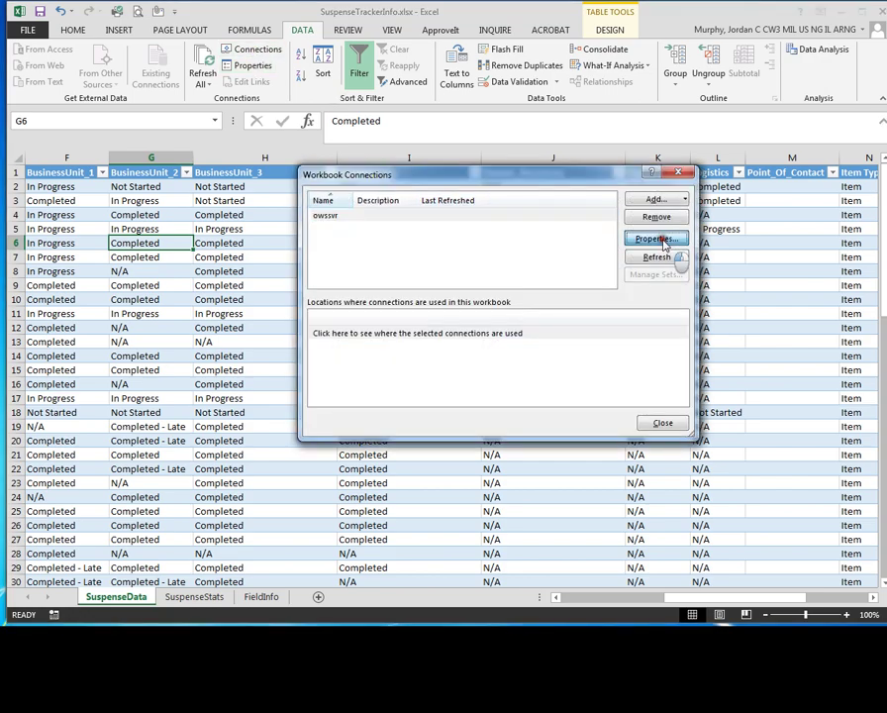
pyautogui.click(322, 220)
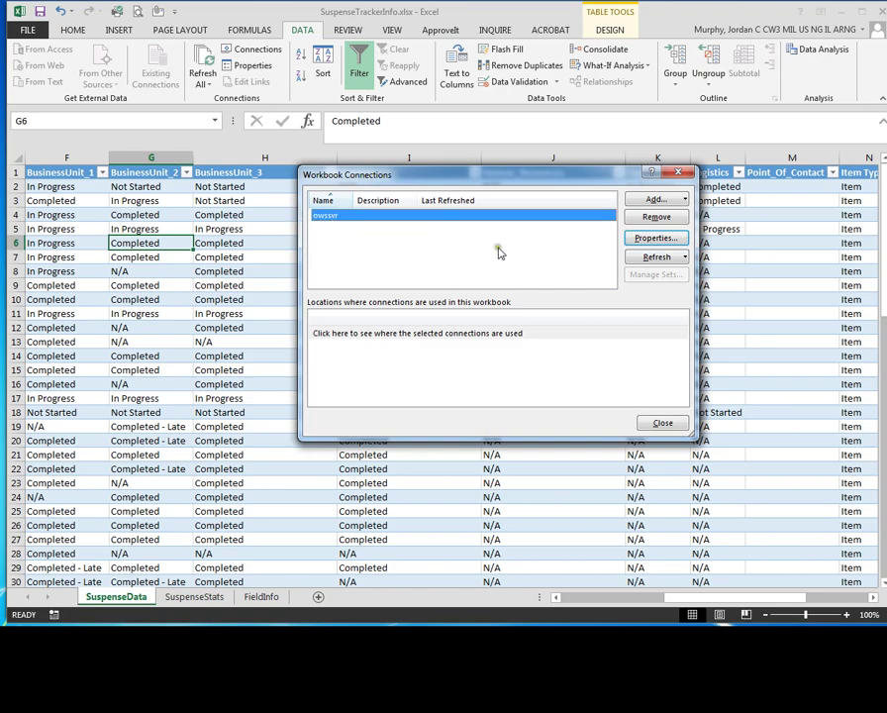
pyautogui.click(669, 239)
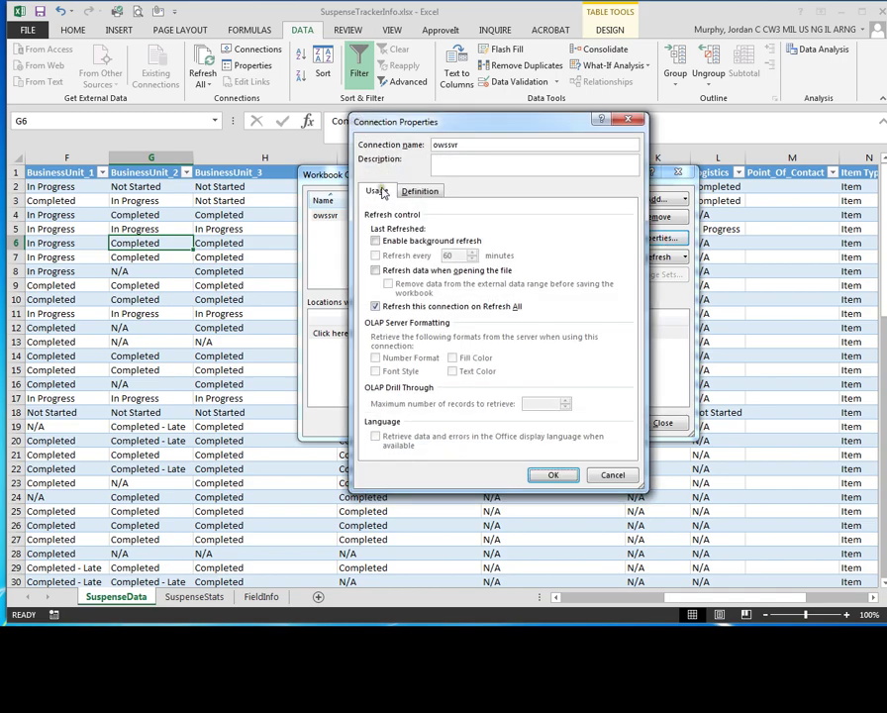
pyautogui.click(376, 240)
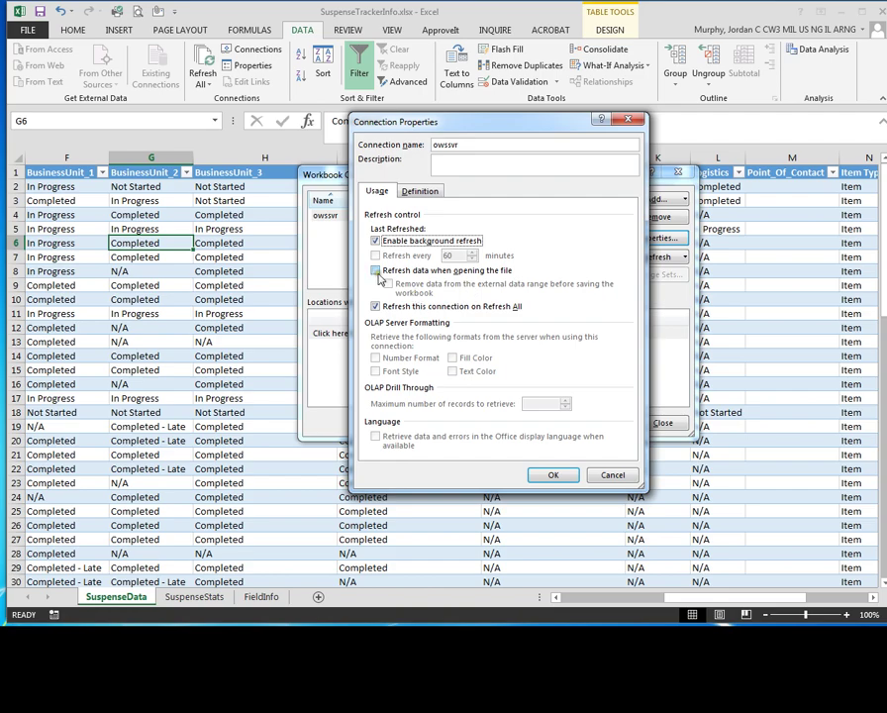
pyautogui.click(376, 271)
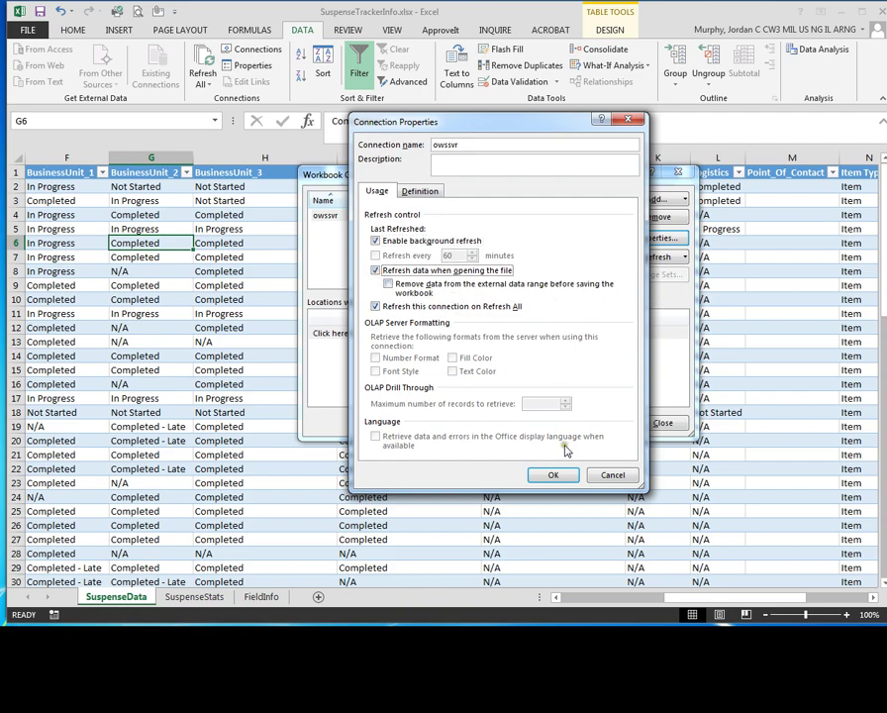
pyautogui.click(555, 477)
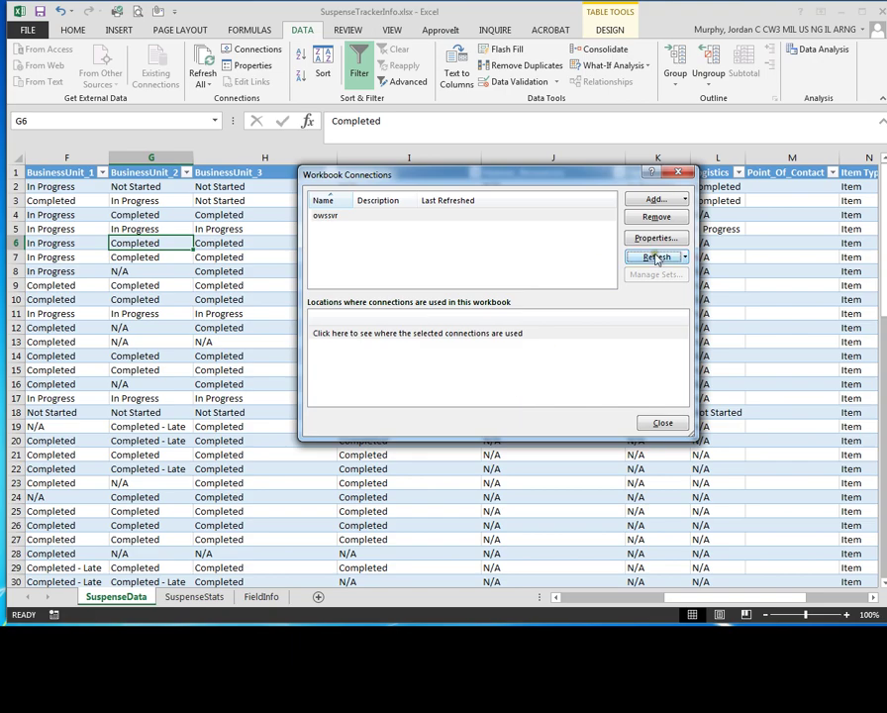
# Recheck the owssvr connection properties, then close the Workbook Connections list.
pyautogui.doubleClick(343, 217)
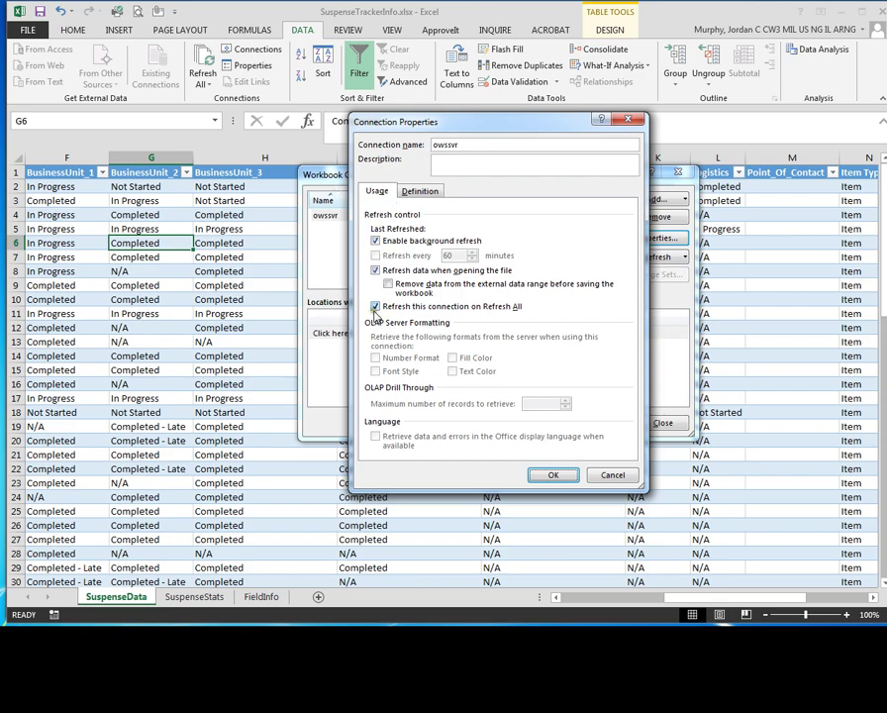
pyautogui.click(556, 475)
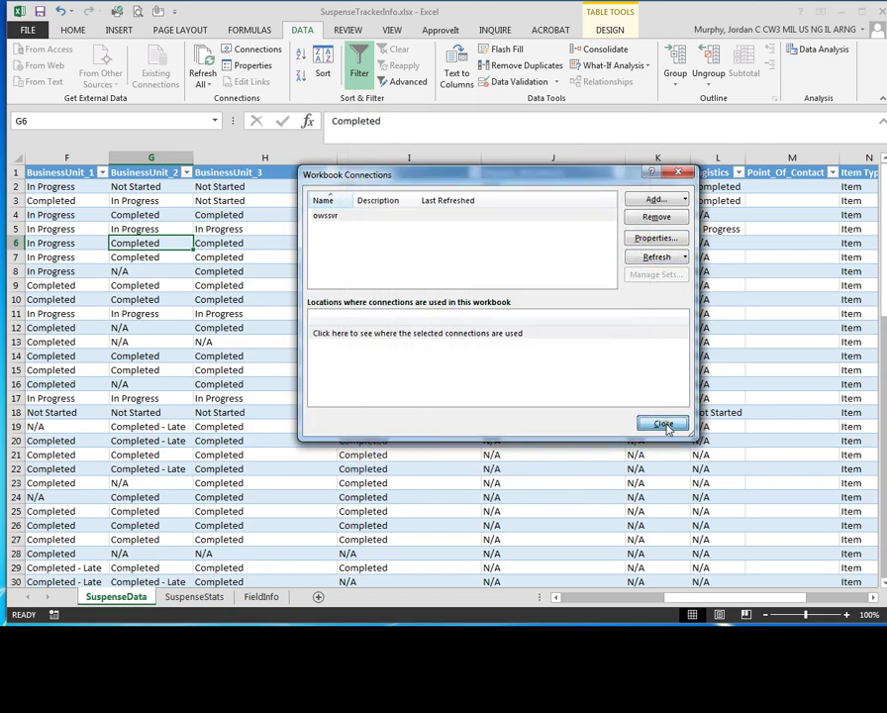
pyautogui.click(663, 424)
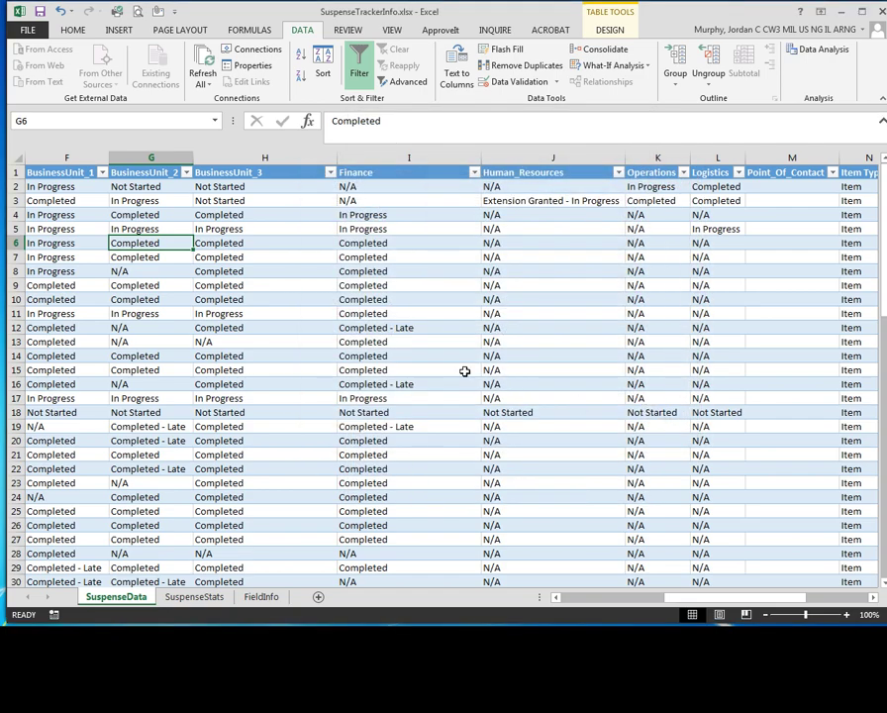